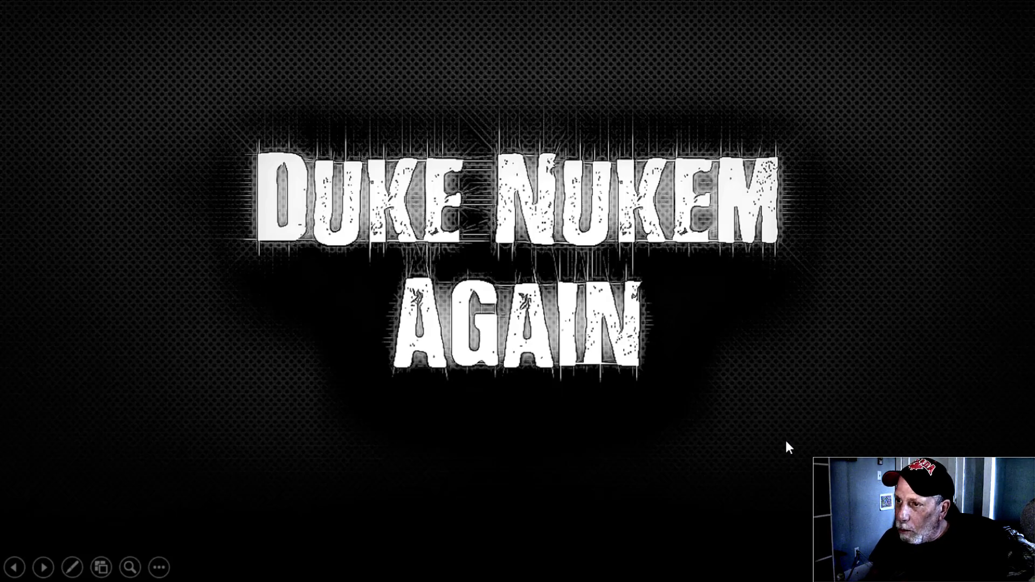
Step: Advance the slideshow from the Duke Nukem Again title slide to the Part 1–5 thumbnails slide
{"action": "left_click", "coordinate": [771, 448]}
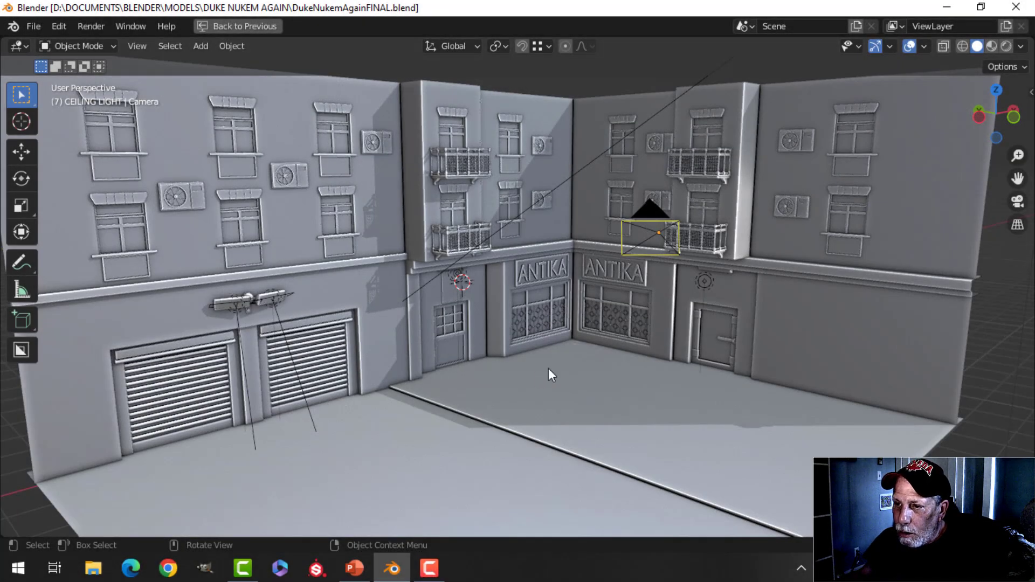
Step: Orbit and zoom the view in on the balcony railing above the ANTIKA shopfronts
{"action": "middle_click_drag", "start_coordinate": [632, 367], "coordinate": [550, 365]}
{"action": "scroll", "coordinate": [559, 359], "scroll_direction": "up", "scroll_amount": 6}
{"action": "scroll", "coordinate": [448, 364], "scroll_direction": "up", "scroll_amount": 8}
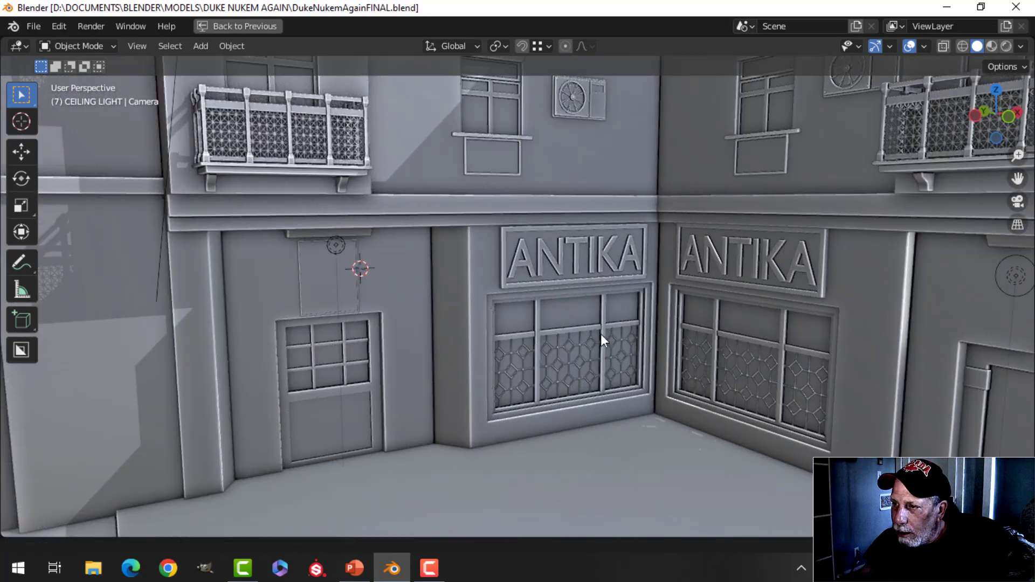
{"action": "middle_click_drag", "start_coordinate": [601, 334], "coordinate": [482, 335]}
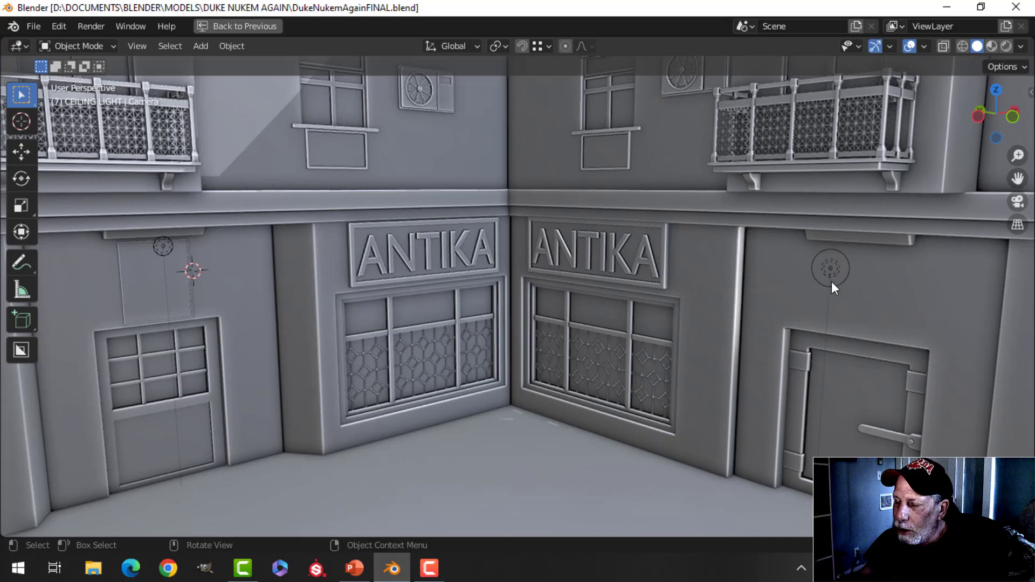
{"action": "scroll", "coordinate": [293, 247], "scroll_direction": "down", "scroll_amount": 3}
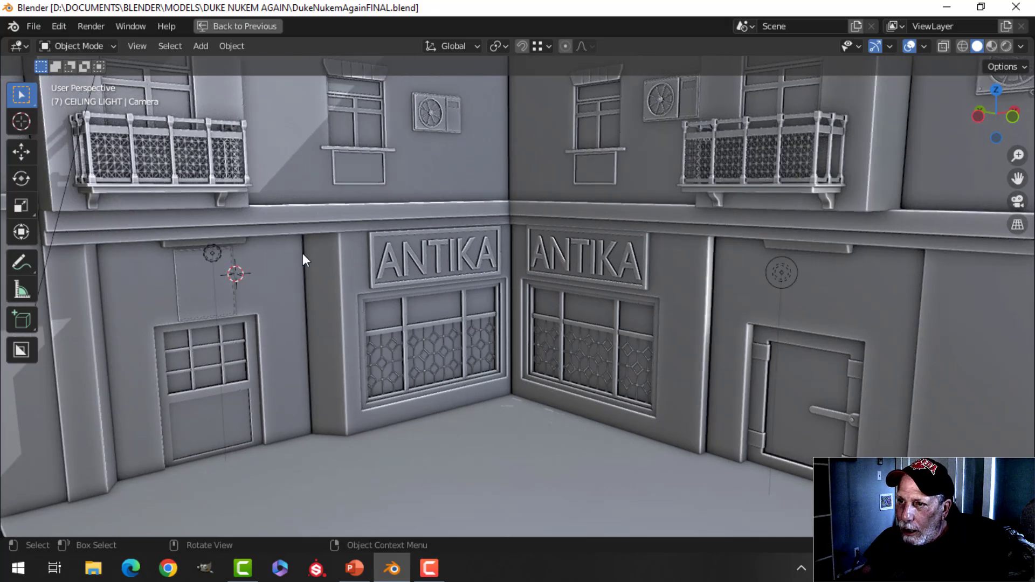
{"action": "scroll", "coordinate": [432, 298], "scroll_direction": "up", "scroll_amount": 6}
{"action": "scroll", "coordinate": [434, 313], "scroll_direction": "up", "scroll_amount": 3}
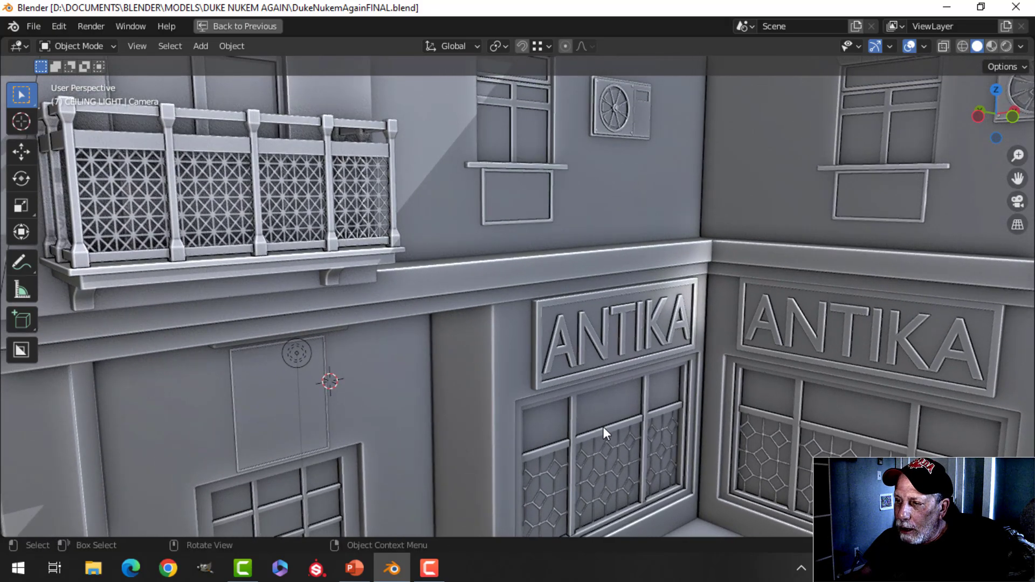
{"action": "middle_click_drag", "start_coordinate": [604, 426], "coordinate": [569, 402]}
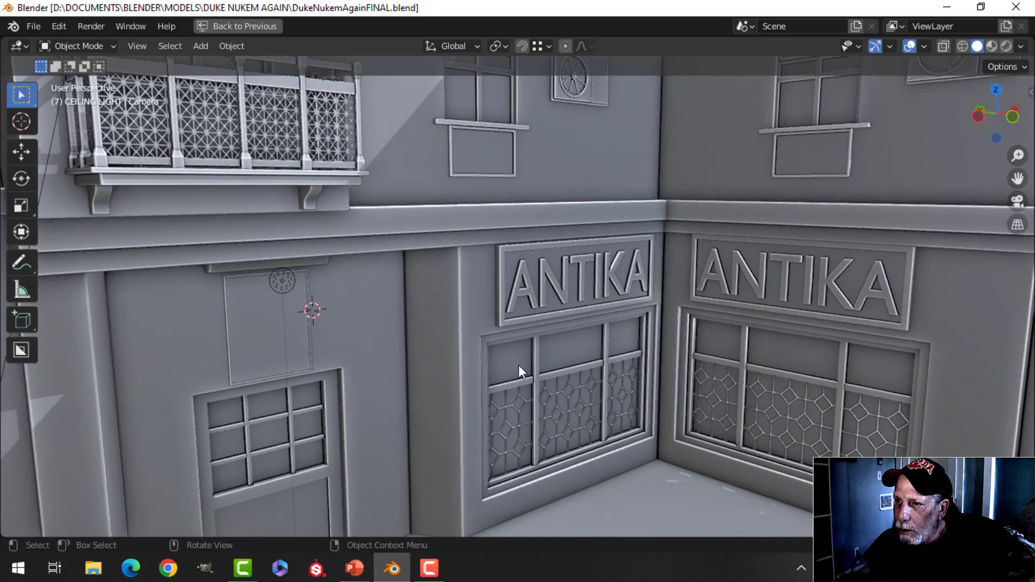
{"action": "middle_click_drag", "start_coordinate": [410, 293], "coordinate": [480, 254]}
Step: Snap the 3D cursor to the balcony above the doorway, then deselect the balcony
{"action": "left_click", "coordinate": [494, 246]}
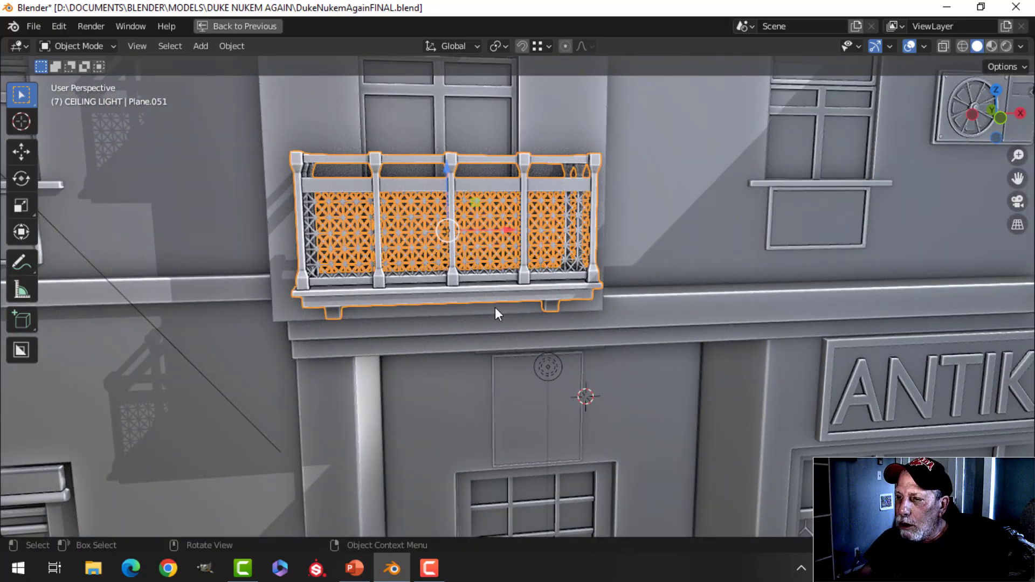
{"action": "key", "text": "Tab"}
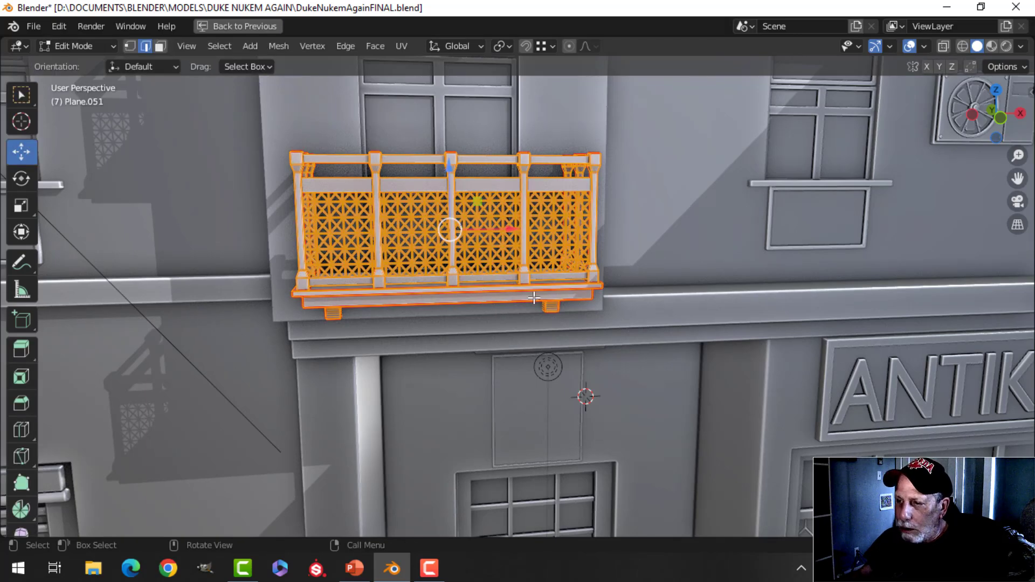
{"action": "key", "text": "shift+s"}
{"action": "left_click", "coordinate": [530, 363]}
{"action": "key", "text": "Tab"}
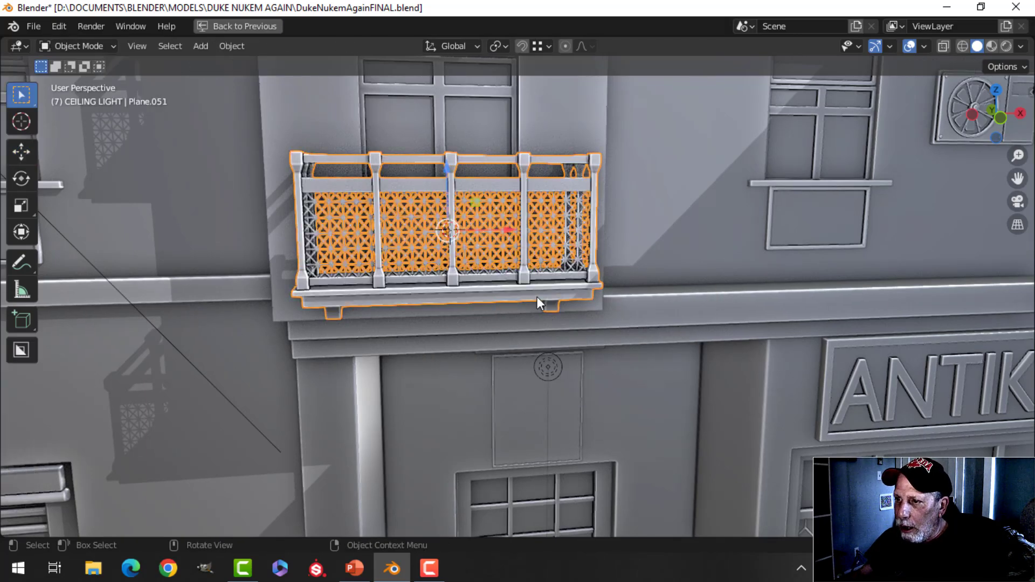
{"action": "middle_click", "coordinate": [524, 292], "text": "alt"}
{"action": "key", "text": "alt+a"}
Step: Add a plane at the balcony, shrink it to balcony width and rotate it 90° on X
{"action": "key", "text": "shift+a"}
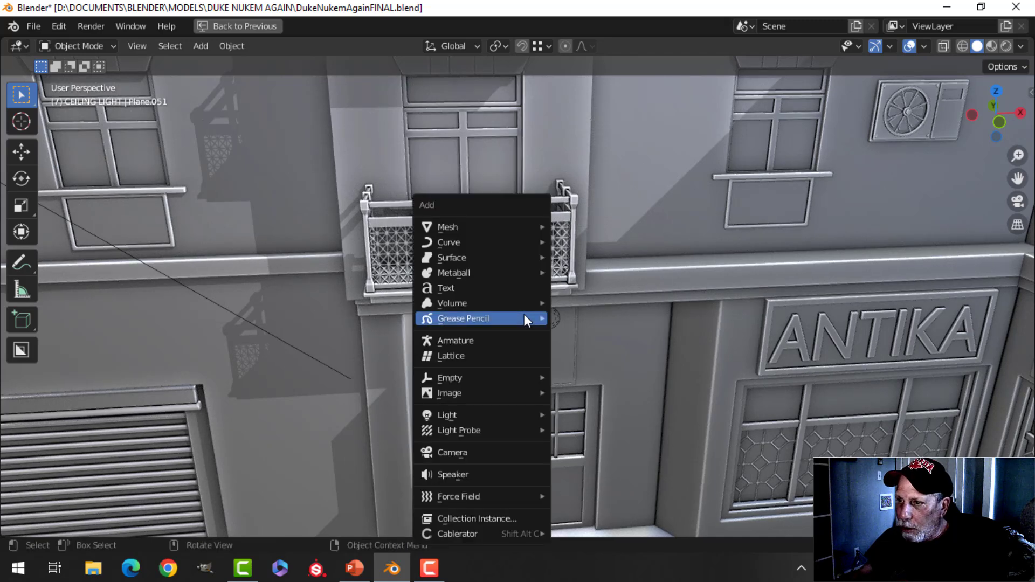
{"action": "mouse_move", "coordinate": [513, 231]}
{"action": "left_click", "coordinate": [604, 226]}
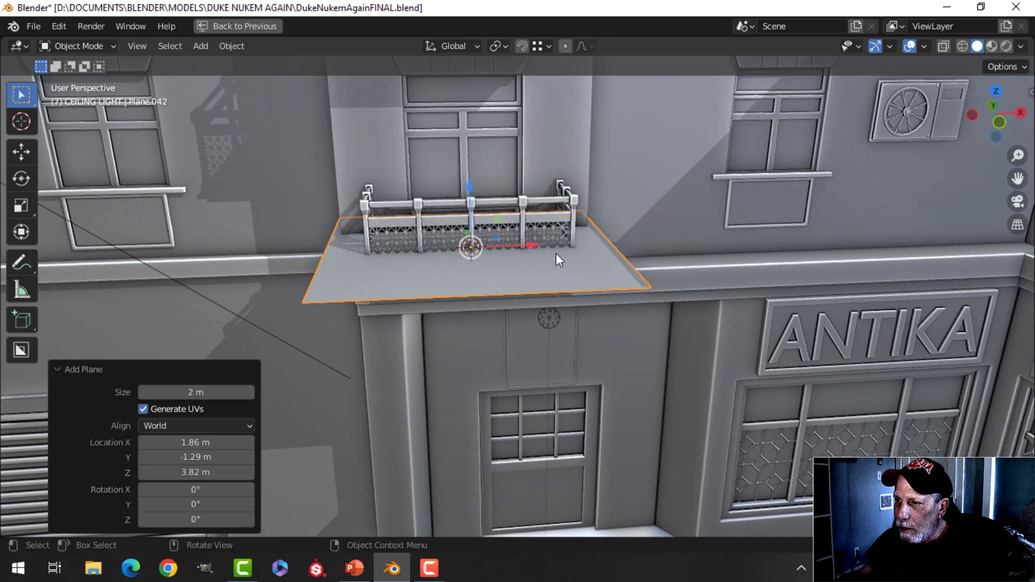
{"action": "key", "text": "Tab"}
{"action": "key", "text": "s"}
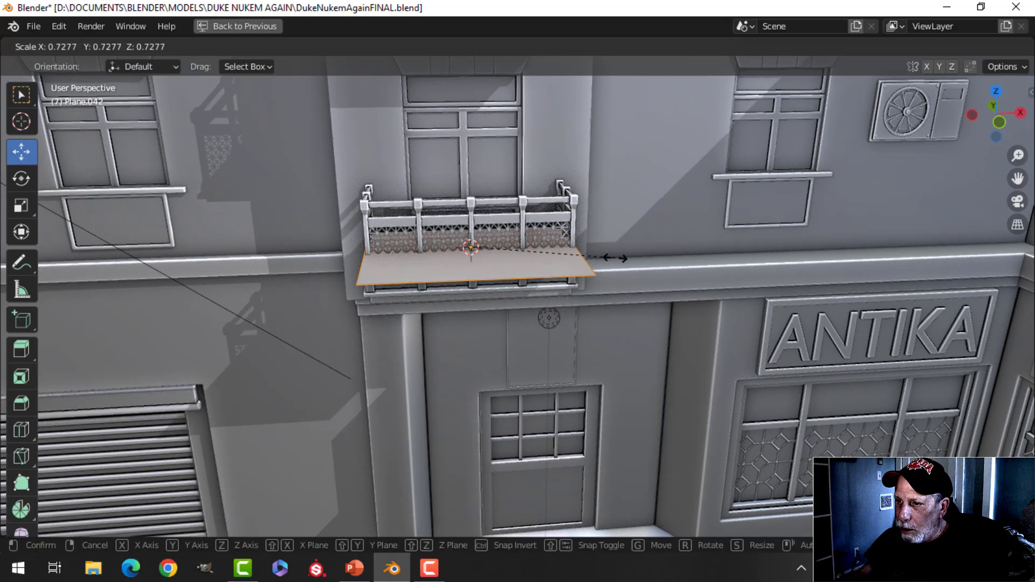
{"action": "left_click", "coordinate": [613, 258]}
{"action": "key", "text": "r"}
{"action": "key", "text": "x"}
{"action": "key", "text": "9"}
{"action": "key", "text": "0"}
{"action": "key", "text": "Return"}
Step: Move the upright plane to the railing front and stretch its height to match the railing
{"action": "middle_click_drag", "start_coordinate": [453, 261], "coordinate": [462, 266]}
{"action": "key", "text": "g"}
{"action": "left_click", "coordinate": [452, 263]}
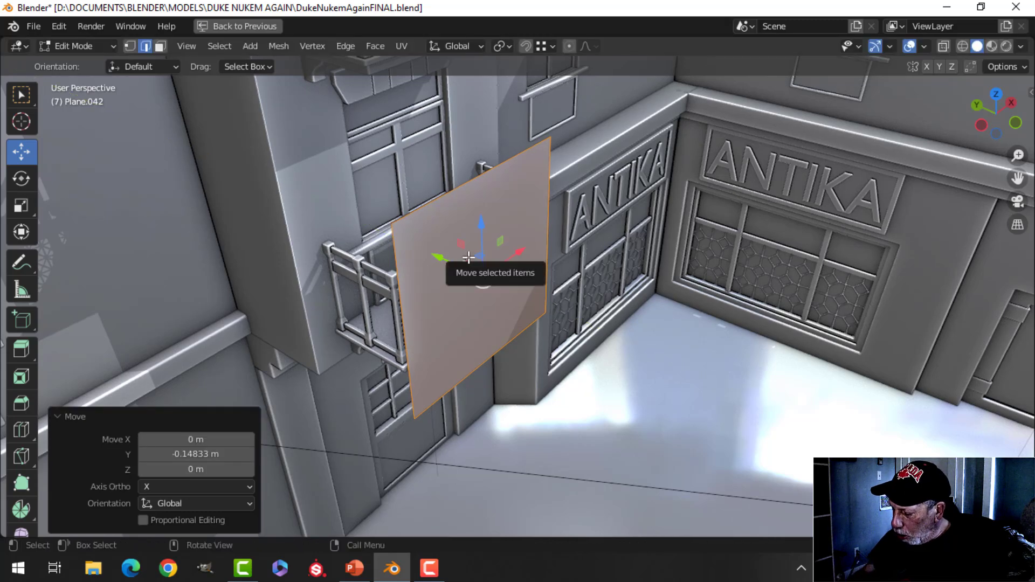
{"action": "key", "text": "KP_1"}
{"action": "key", "text": "s"}
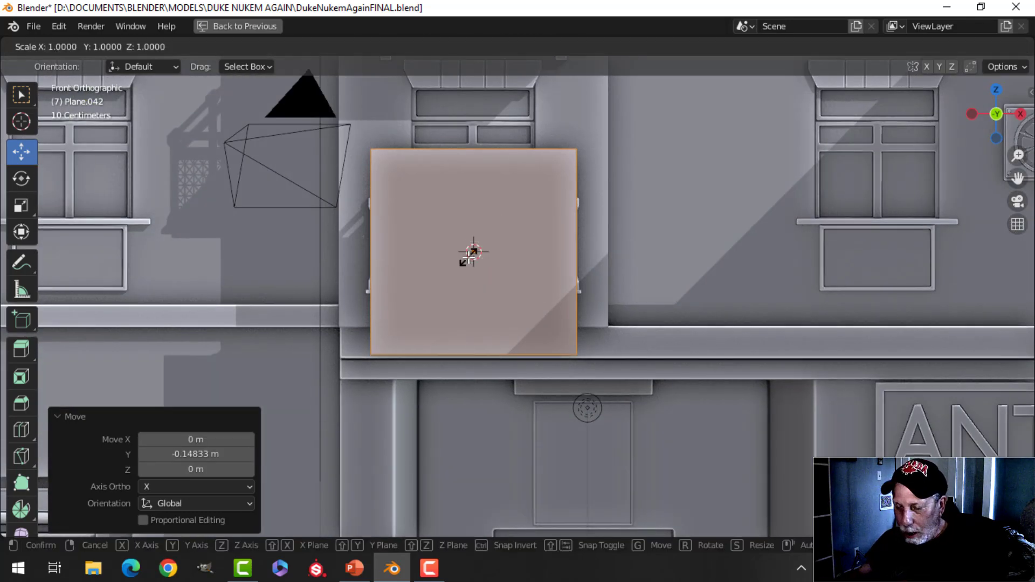
{"action": "key", "text": "z"}
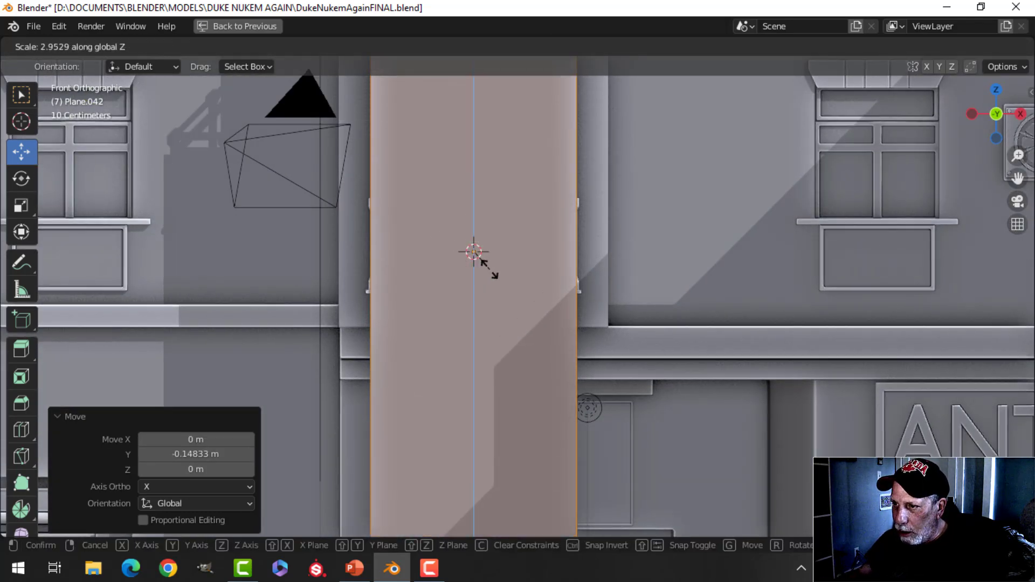
{"action": "left_click", "coordinate": [474, 252]}
{"action": "key", "text": "s"}
{"action": "key", "text": "z"}
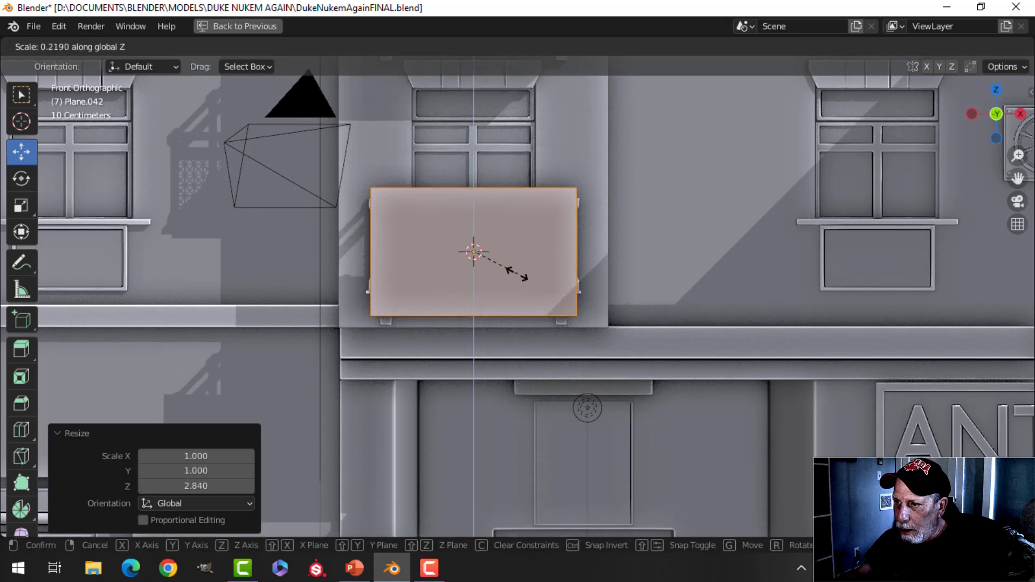
Step: Fix the plane at railing height and add two vertical loop cuts across it
{"action": "left_click", "coordinate": [492, 267]}
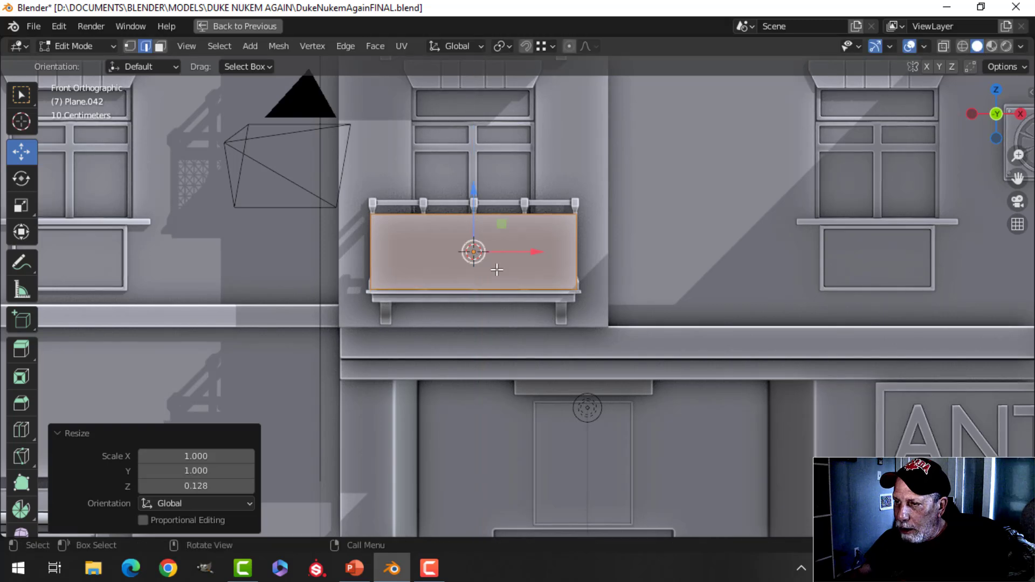
{"action": "scroll", "coordinate": [507, 272], "scroll_direction": "up", "scroll_amount": 3}
{"action": "scroll", "coordinate": [512, 277], "scroll_direction": "down", "scroll_amount": 1}
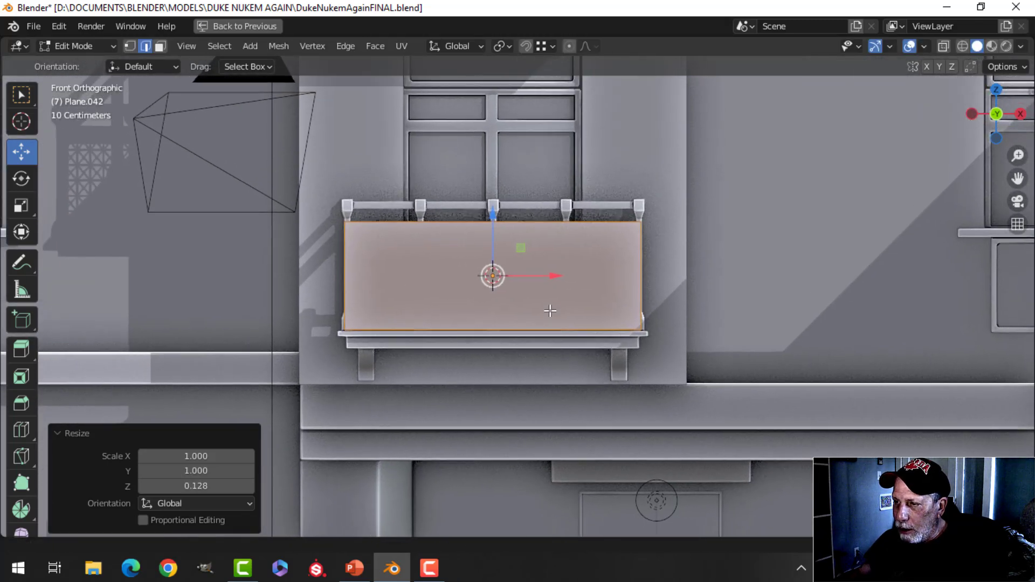
{"action": "key", "text": "ctrl+r"}
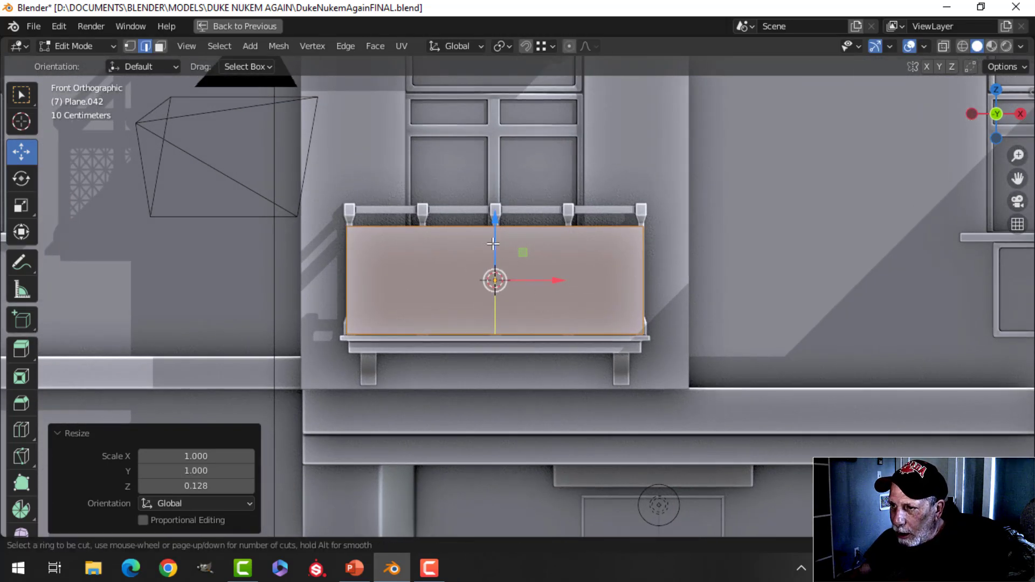
{"action": "scroll", "coordinate": [493, 244], "scroll_direction": "up", "scroll_amount": 1}
{"action": "scroll", "coordinate": [493, 244], "scroll_direction": "up", "scroll_amount": 1}
{"action": "scroll", "coordinate": [493, 243], "scroll_direction": "down", "scroll_amount": 1}
{"action": "left_click", "coordinate": [493, 242]}
Step: Subdivide the whole panel three times into a fine square grid
{"action": "right_click", "coordinate": [492, 242]}
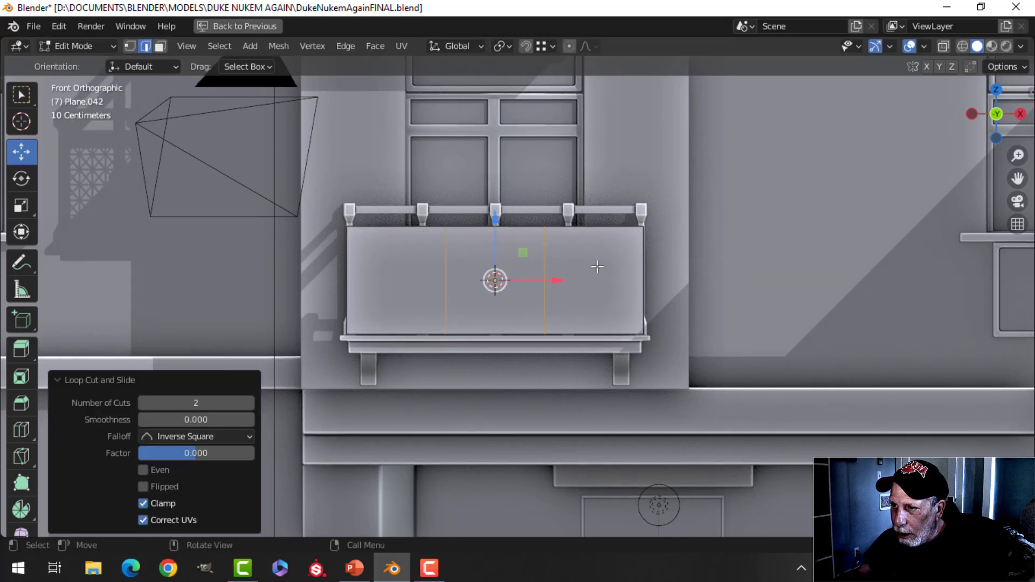
{"action": "key", "text": "a"}
{"action": "right_click", "coordinate": [518, 265]}
{"action": "left_click", "coordinate": [464, 90]}
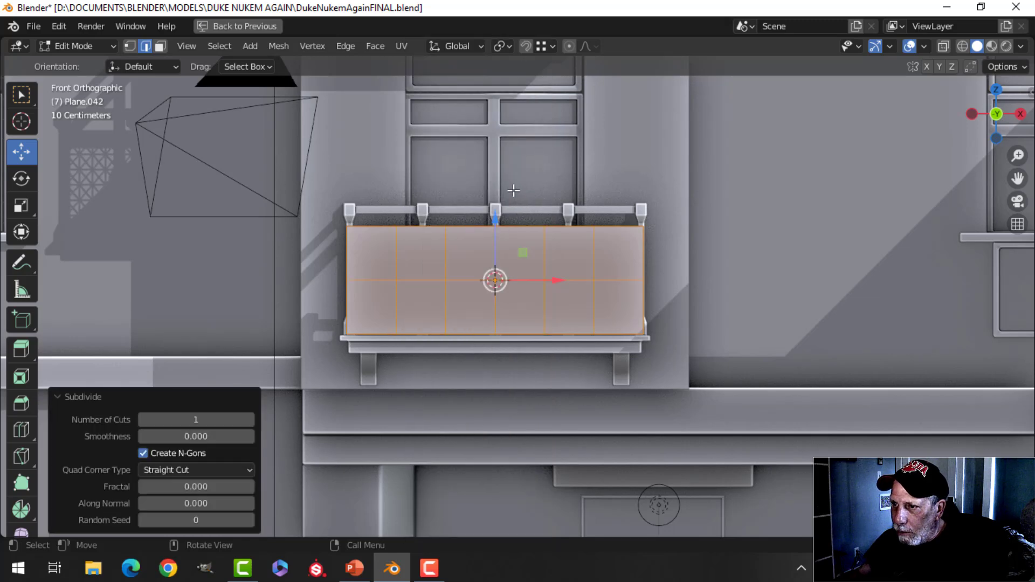
{"action": "right_click", "coordinate": [458, 131]}
{"action": "left_click", "coordinate": [458, 92]}
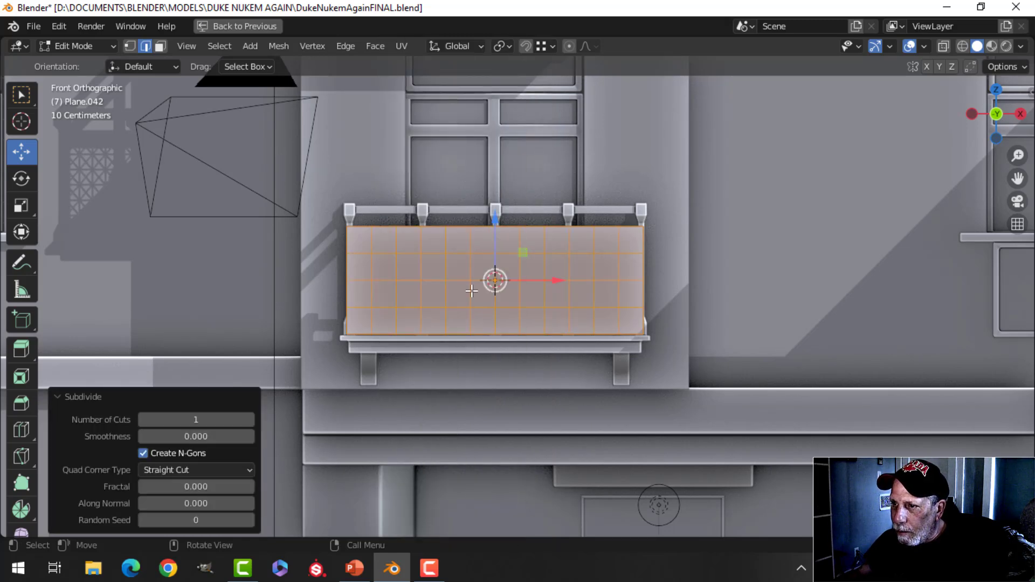
{"action": "right_click", "coordinate": [434, 291]}
{"action": "left_click", "coordinate": [431, 93]}
{"action": "scroll", "coordinate": [525, 213], "scroll_direction": "up", "scroll_amount": 3}
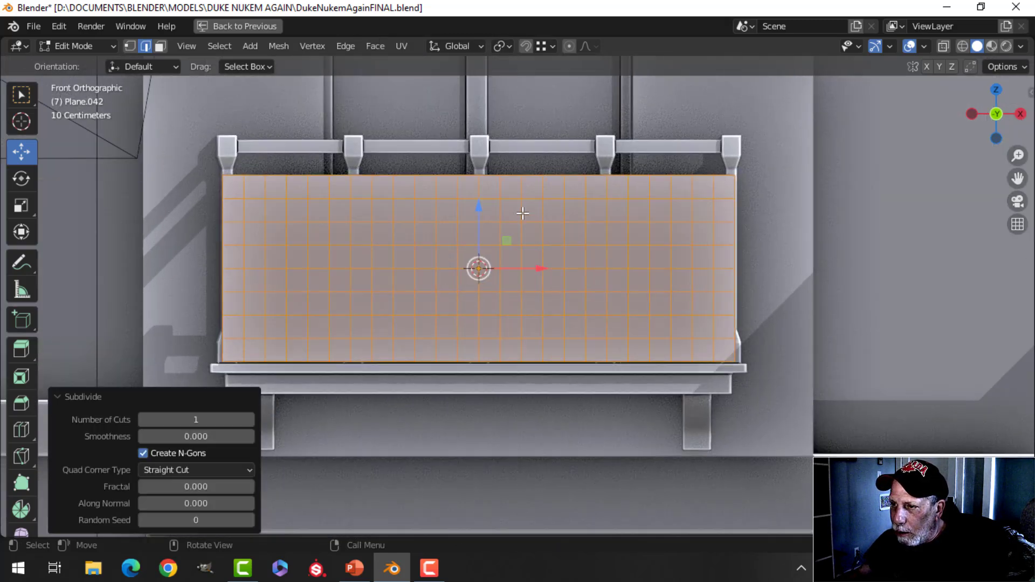
Step: In face select mode, poke every square into triangles meeting at its centre
{"action": "key", "text": "3"}
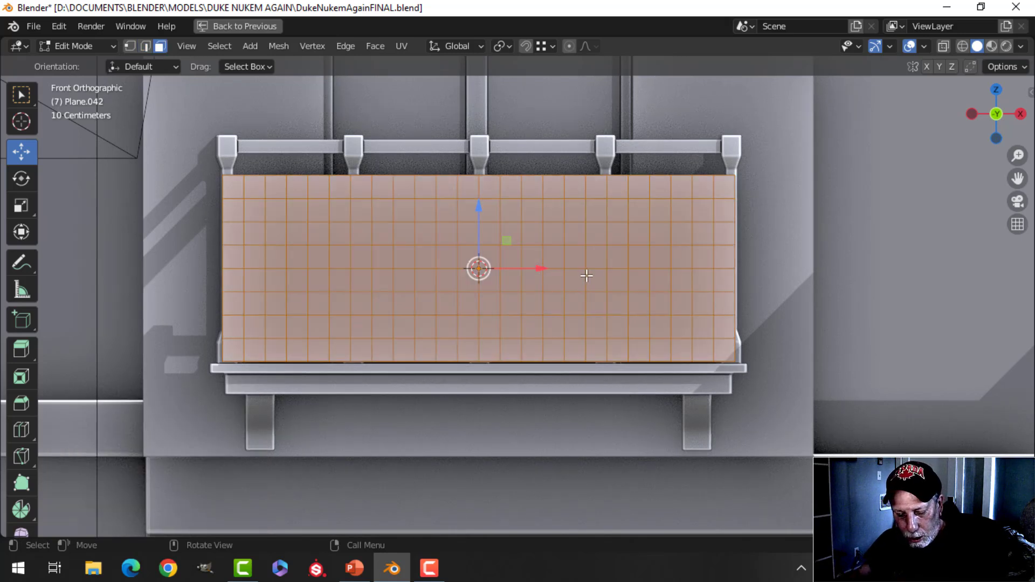
{"action": "key", "text": "ctrl+e"}
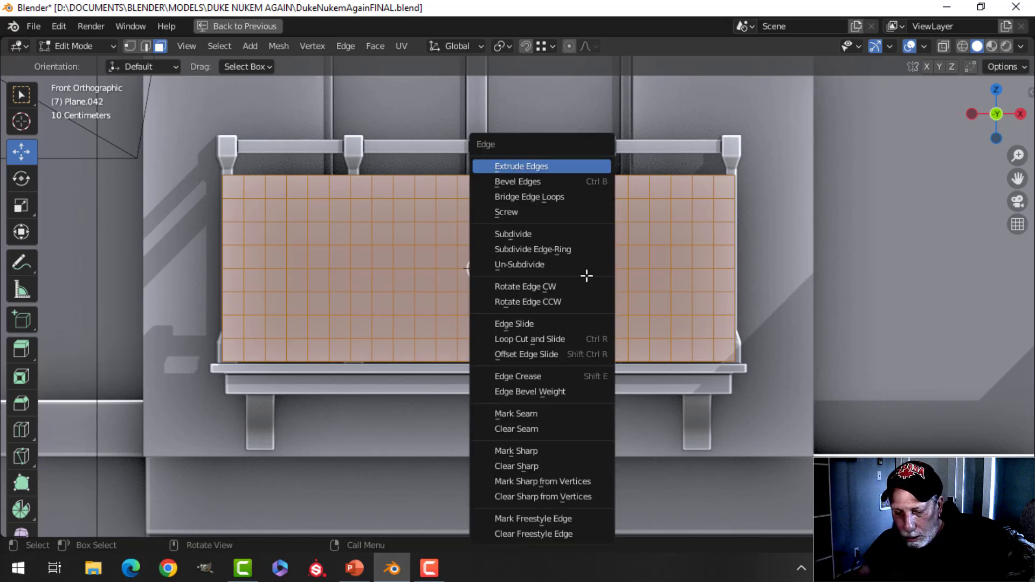
{"action": "key", "text": "Escape"}
{"action": "key", "text": "ctrl+f"}
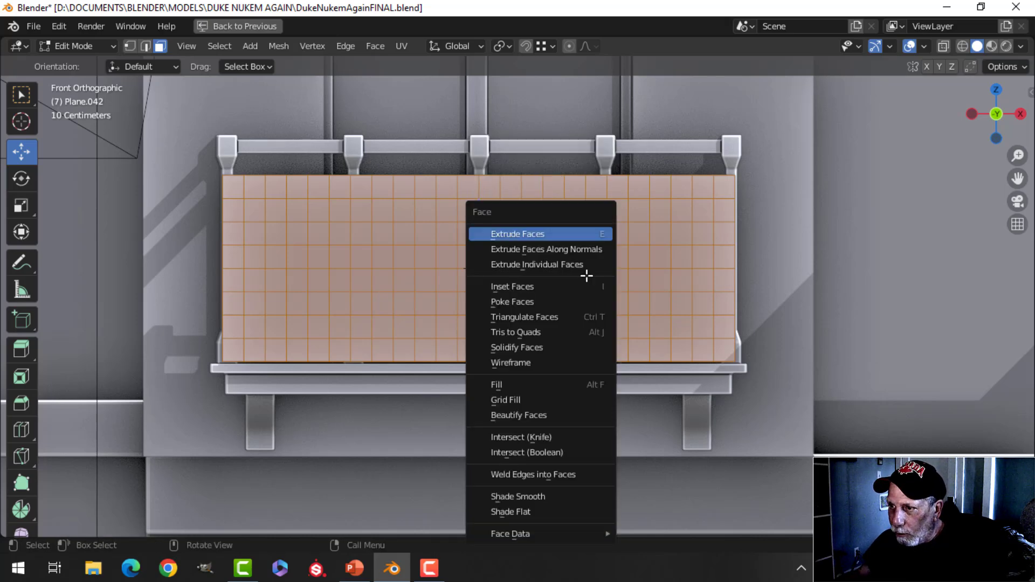
{"action": "left_click", "coordinate": [537, 300]}
{"action": "key", "text": "ctrl+f"}
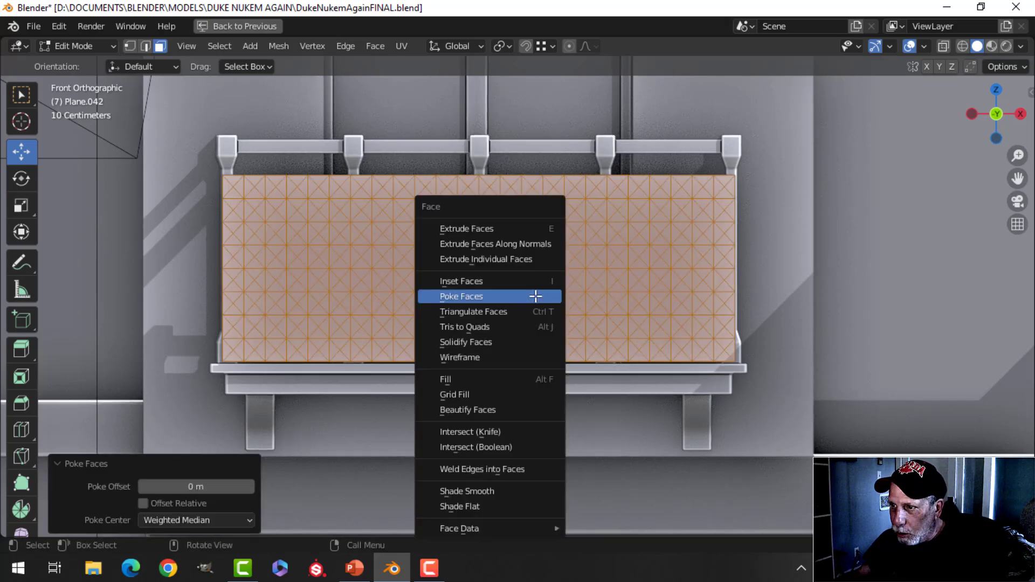
Step: Merge the triangles into a diamond lattice, inset every face and delete the insets
{"action": "left_click", "coordinate": [513, 322]}
{"action": "scroll", "coordinate": [618, 289], "scroll_direction": "up", "scroll_amount": 2}
{"action": "key", "text": "i"}
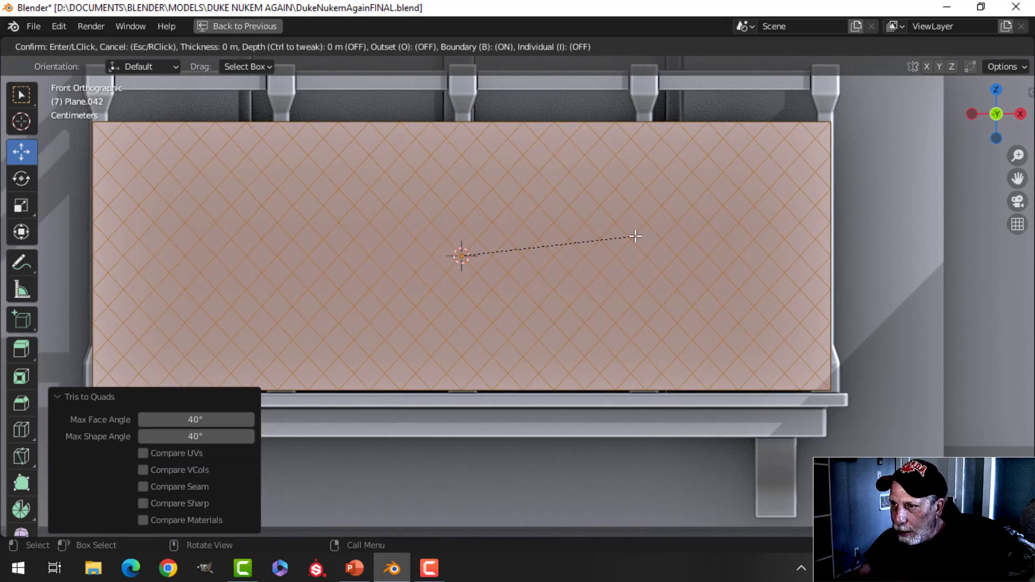
{"action": "left_click", "coordinate": [602, 244]}
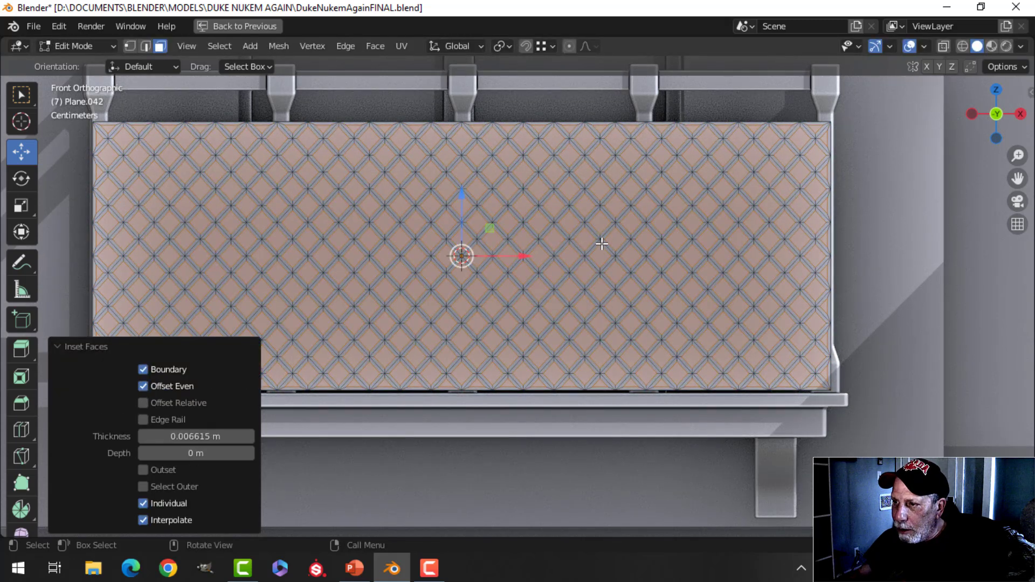
{"action": "key", "text": "x"}
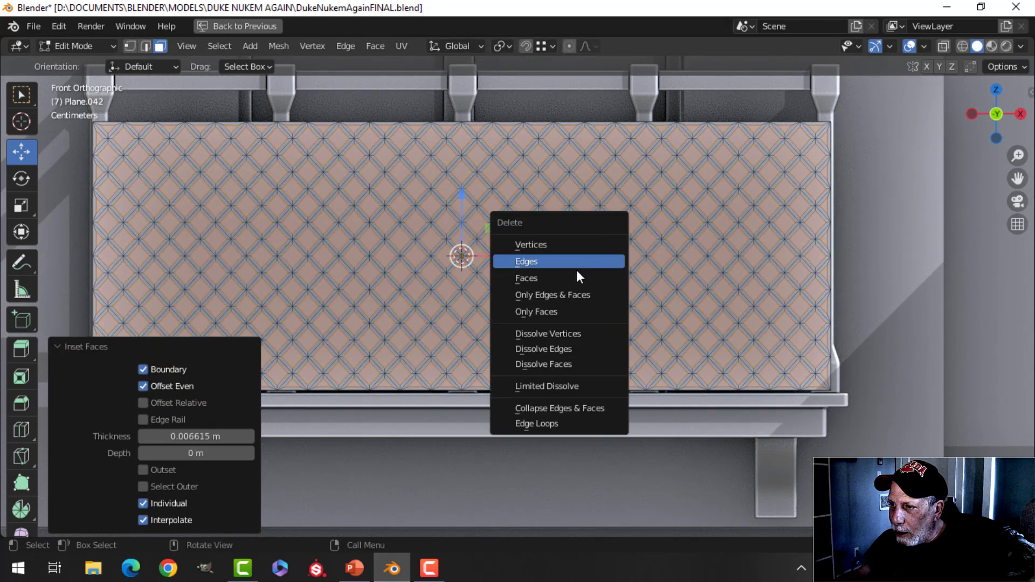
{"action": "left_click", "coordinate": [577, 273]}
Step: Extrude the open lattice to give it thickness and delete the selected faces
{"action": "key", "text": "Tab"}
{"action": "middle_click_drag", "start_coordinate": [502, 267], "coordinate": [549, 268]}
{"action": "left_click", "coordinate": [474, 259]}
{"action": "key", "text": "Tab"}
{"action": "key", "text": "e"}
{"action": "left_click", "coordinate": [549, 267]}
{"action": "key", "text": "x"}
{"action": "left_click", "coordinate": [548, 268]}
Step: Recalculate the lattice normals outward and give it smooth shading
{"action": "key", "text": "a"}
{"action": "key", "text": "alt+n"}
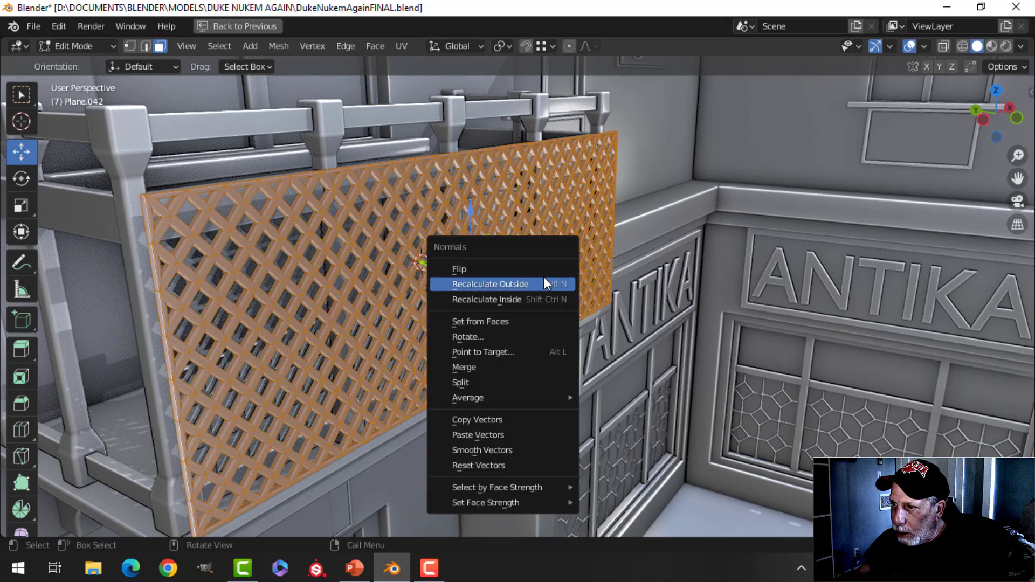
{"action": "left_click", "coordinate": [543, 276]}
{"action": "key", "text": "Tab"}
{"action": "right_click", "coordinate": [480, 203]}
{"action": "left_click", "coordinate": [480, 204]}
Step: Delete the leftover test plane and bring the balcony front and ANTIKA sign into view
{"action": "middle_click_drag", "start_coordinate": [516, 231], "coordinate": [547, 261]}
{"action": "left_click", "coordinate": [481, 264]}
{"action": "key", "text": "x"}
{"action": "left_click", "coordinate": [481, 268]}
{"action": "middle_click_drag", "start_coordinate": [481, 268], "coordinate": [299, 264]}
{"action": "middle_click_drag", "start_coordinate": [451, 269], "coordinate": [524, 212]}
Step: Snap the 3D cursor to the horizontal transom bar of the lattice window wall
{"action": "left_click", "coordinate": [520, 195]}
{"action": "key", "text": "Tab"}
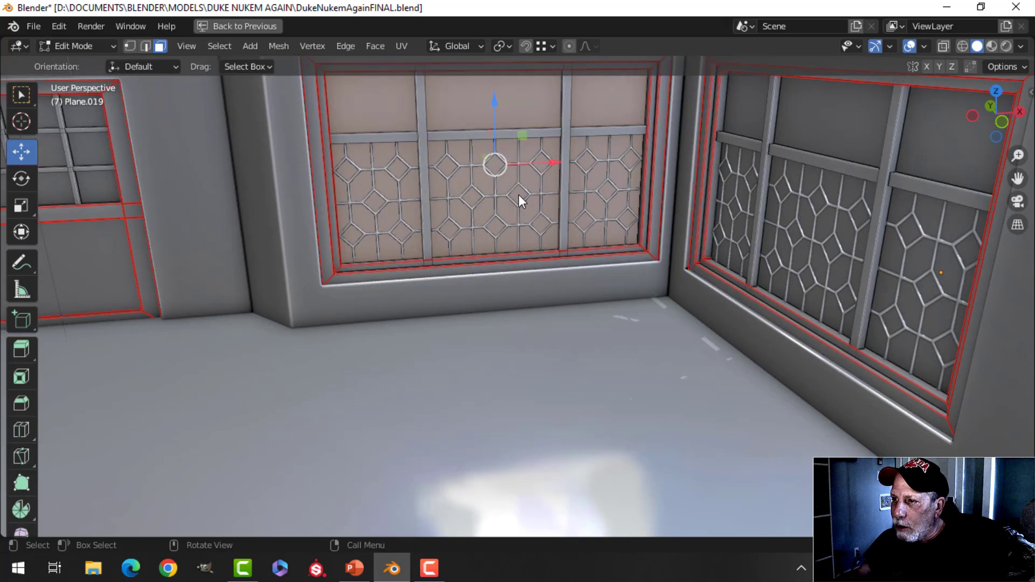
{"action": "left_click", "coordinate": [527, 135]}
{"action": "key", "text": "shift+s"}
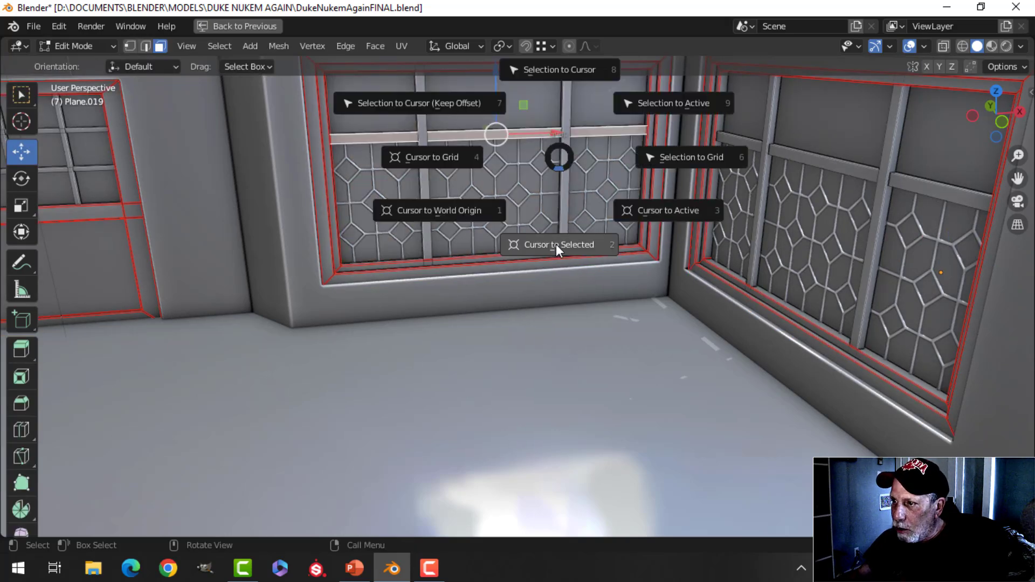
{"action": "left_click", "coordinate": [555, 244]}
{"action": "key", "text": "Tab"}
Step: Add a plane at the transom, rotate it 90° on X and squash its height to 0.370
{"action": "middle_click_drag", "start_coordinate": [555, 194], "coordinate": [496, 200]}
{"action": "key", "text": "shift+a"}
{"action": "mouse_move", "coordinate": [496, 200]}
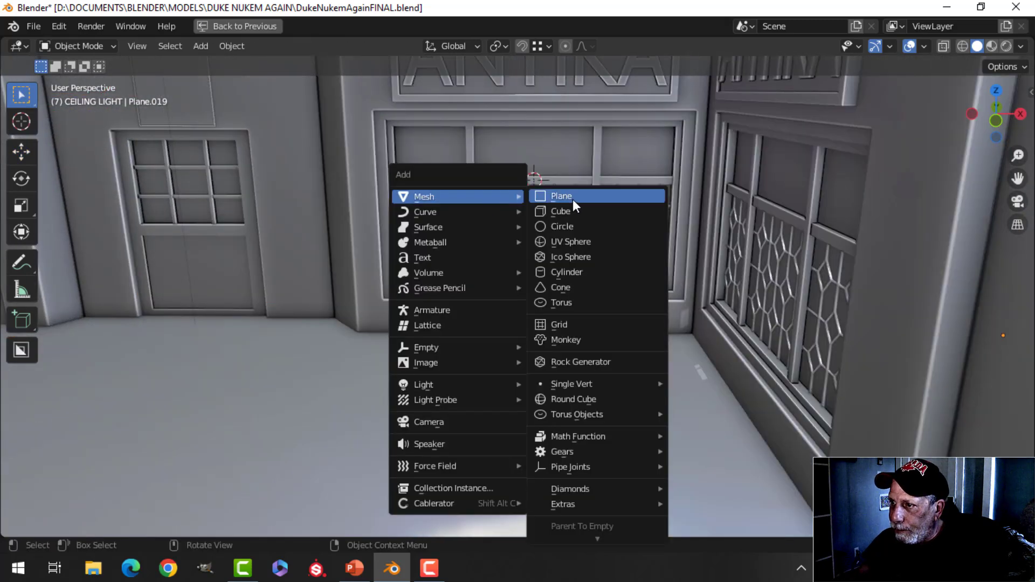
{"action": "left_click", "coordinate": [572, 199]}
{"action": "key", "text": "Tab"}
{"action": "type", "text": "r"}
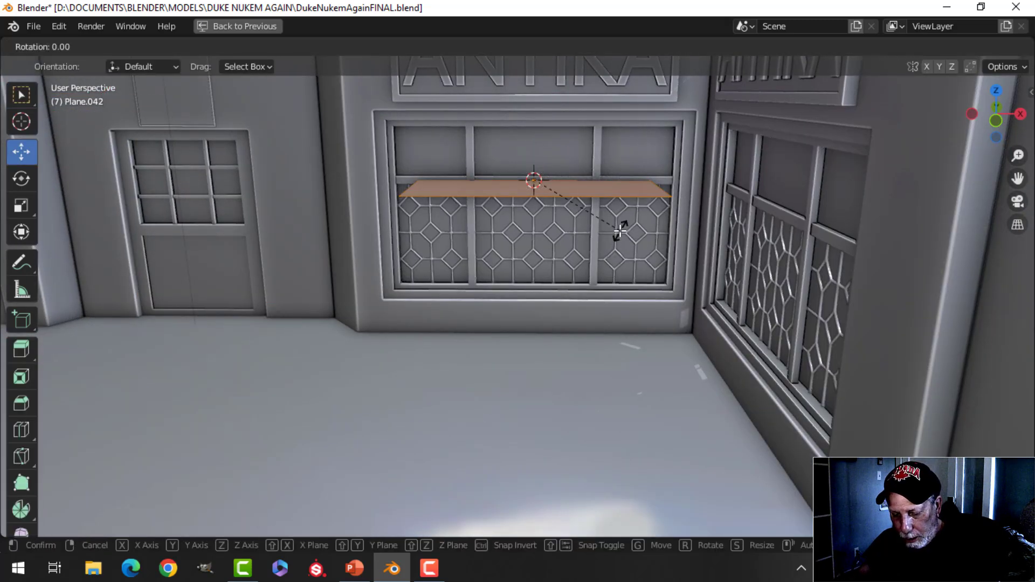
{"action": "type", "text": "x90"}
{"action": "key", "text": "Return"}
{"action": "key", "text": "s"}
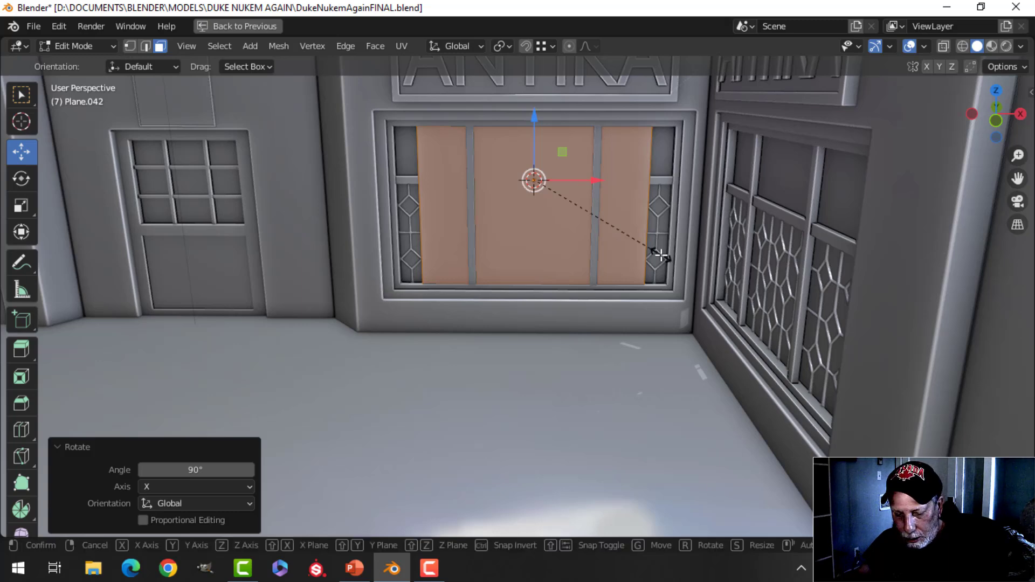
{"action": "key", "text": "z"}
{"action": "left_click", "coordinate": [572, 217]}
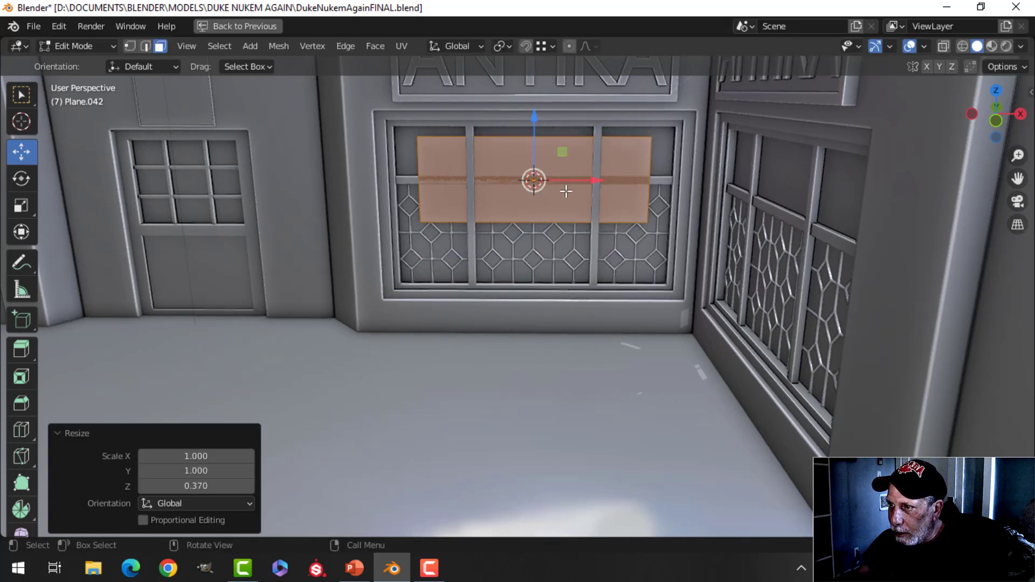
Step: Lower the pane into the lower window and enlarge it to fill the window width
{"action": "key", "text": "g"}
{"action": "key", "text": "z"}
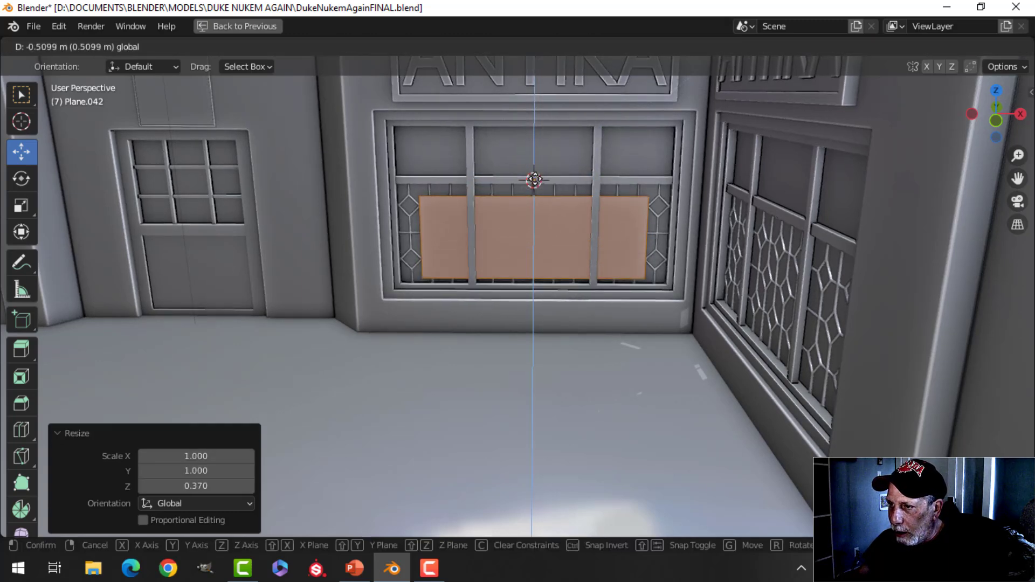
{"action": "left_click", "coordinate": [588, 199]}
{"action": "key", "text": "s"}
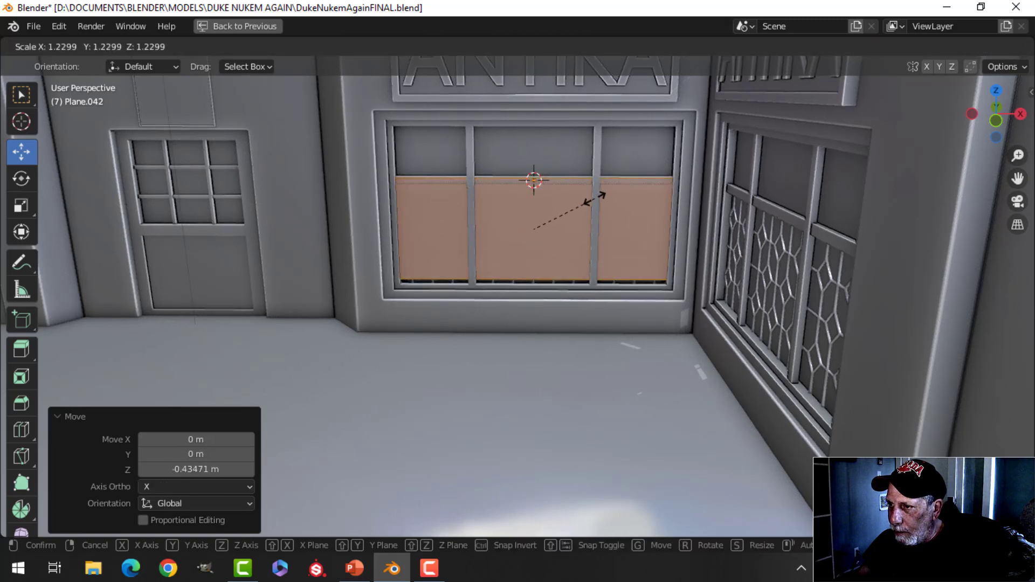
{"action": "left_click", "coordinate": [589, 198]}
{"action": "key", "text": "g"}
{"action": "key", "text": "z"}
{"action": "left_click", "coordinate": [536, 178]}
Step: Push the pane back along Y into the window frame and exit edit mode
{"action": "middle_click_drag", "start_coordinate": [536, 178], "coordinate": [412, 232]}
{"action": "key", "text": "KP_Decimal"}
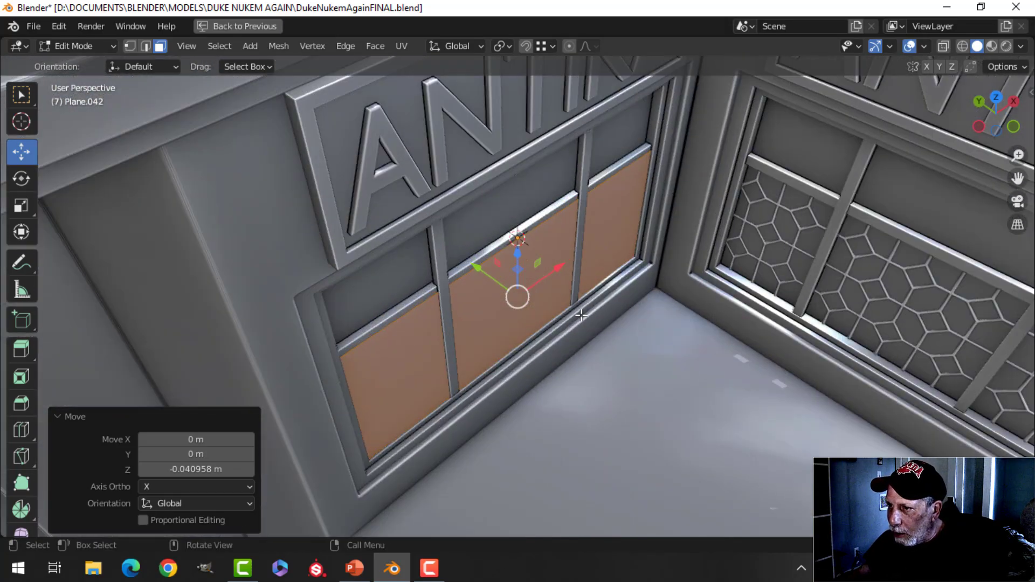
{"action": "middle_click_drag", "start_coordinate": [581, 316], "coordinate": [542, 228]}
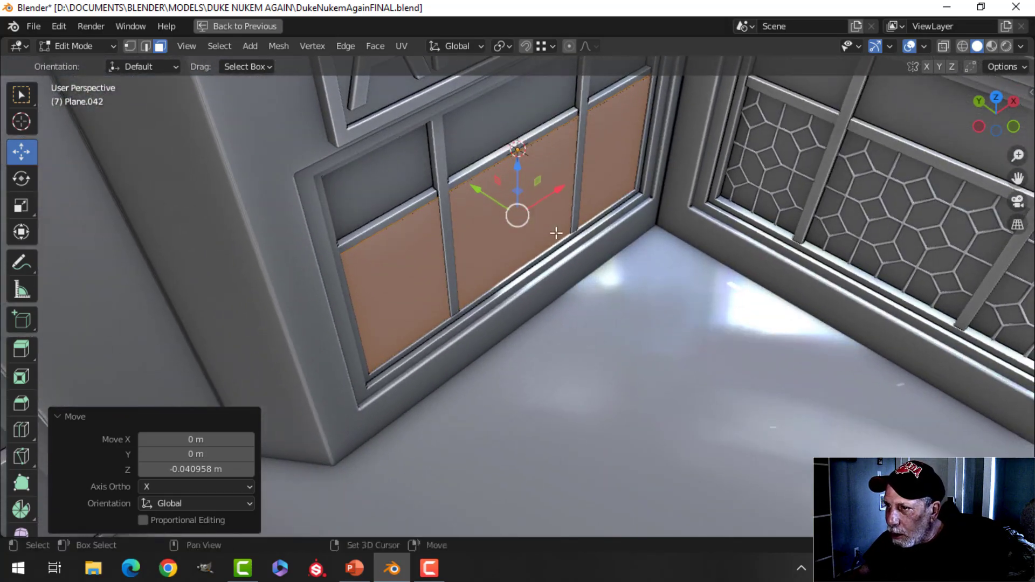
{"action": "key", "text": "g"}
{"action": "key", "text": "y"}
{"action": "left_click", "coordinate": [483, 196]}
{"action": "middle_click_drag", "start_coordinate": [483, 196], "coordinate": [628, 238]}
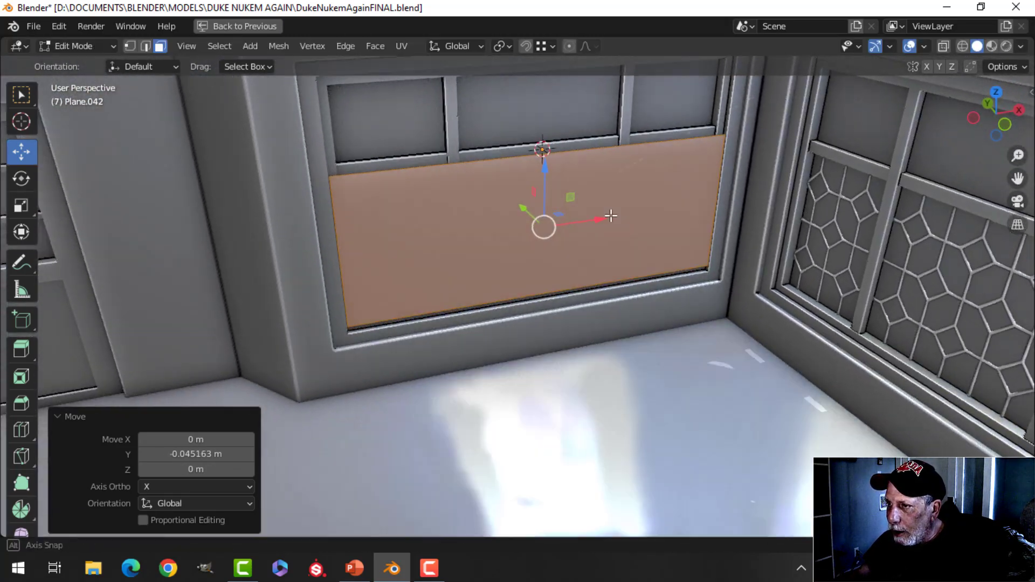
{"action": "scroll", "coordinate": [611, 215], "scroll_direction": "down", "scroll_amount": 5}
{"action": "middle_click_drag", "start_coordinate": [611, 216], "coordinate": [569, 216]}
{"action": "key", "text": "Tab"}
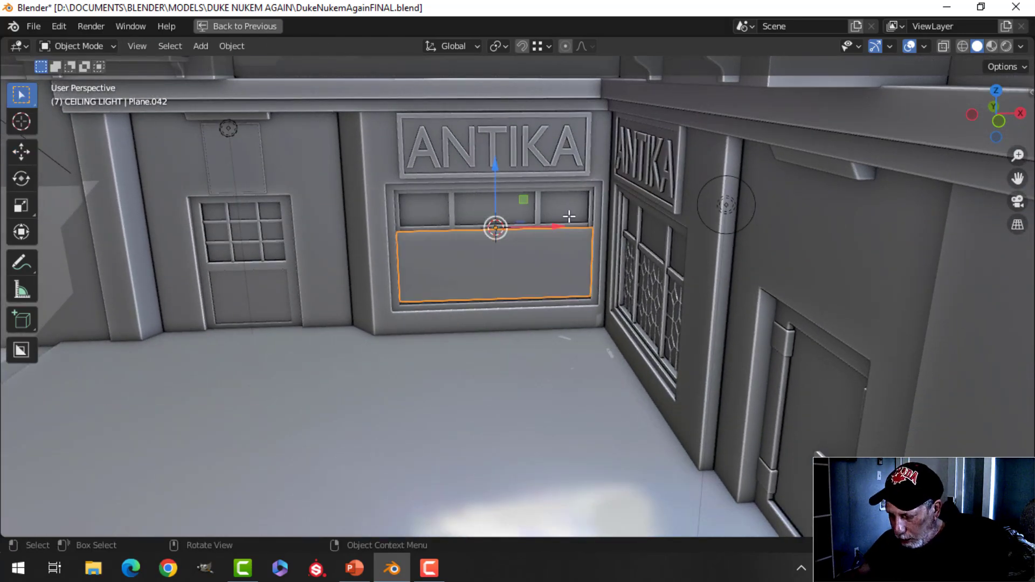
Step: Isolate the new panel in front orthographic view and enter Edit Mode with nothing selected
{"action": "key", "text": "KP_Divide"}
{"action": "scroll", "coordinate": [569, 227], "scroll_direction": "up", "scroll_amount": 5}
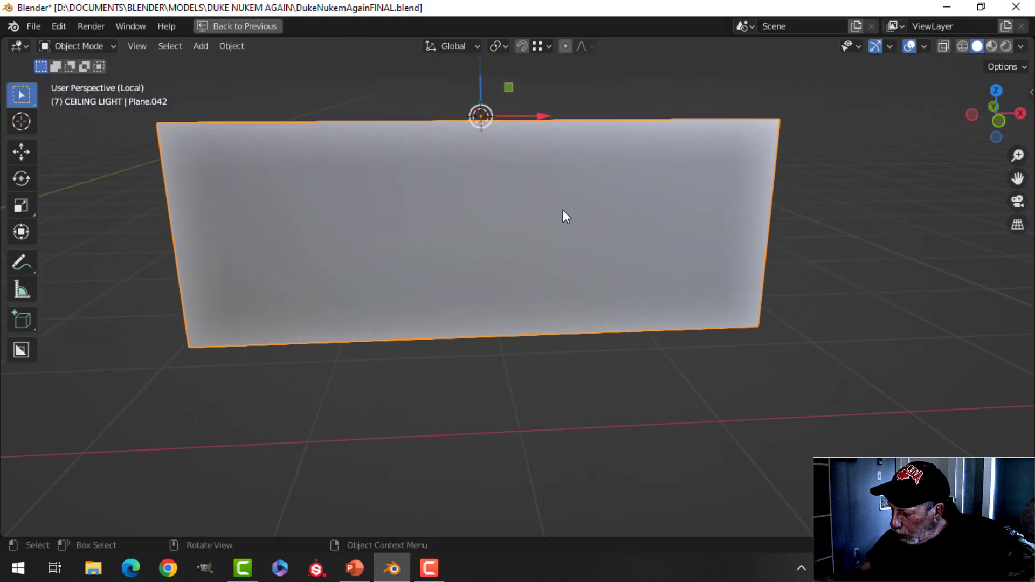
{"action": "key", "text": "KP_5"}
{"action": "key", "text": "KP_1"}
{"action": "key", "text": "Tab"}
{"action": "scroll", "coordinate": [539, 214], "scroll_direction": "down", "scroll_amount": 2}
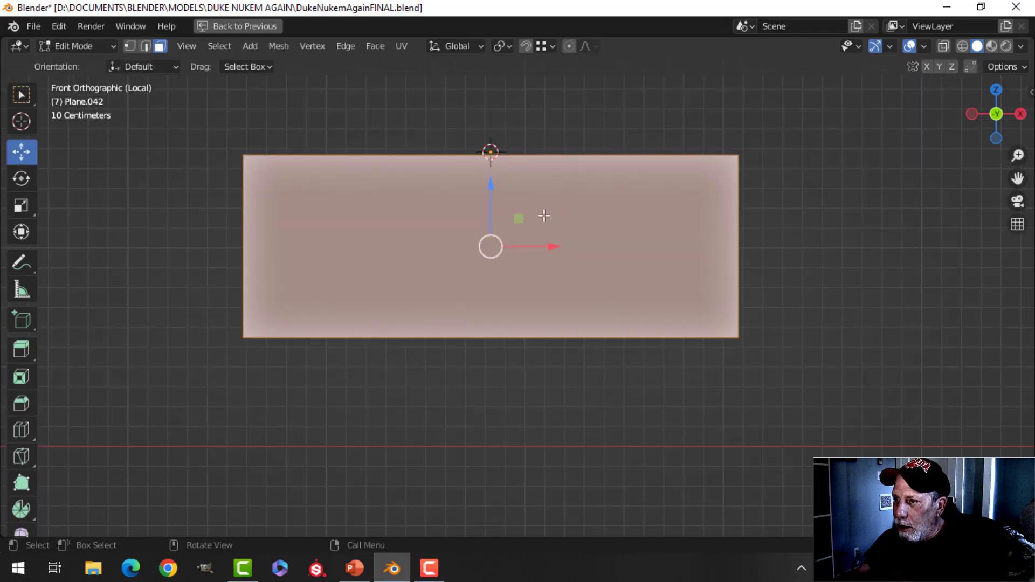
{"action": "key", "text": "alt+a"}
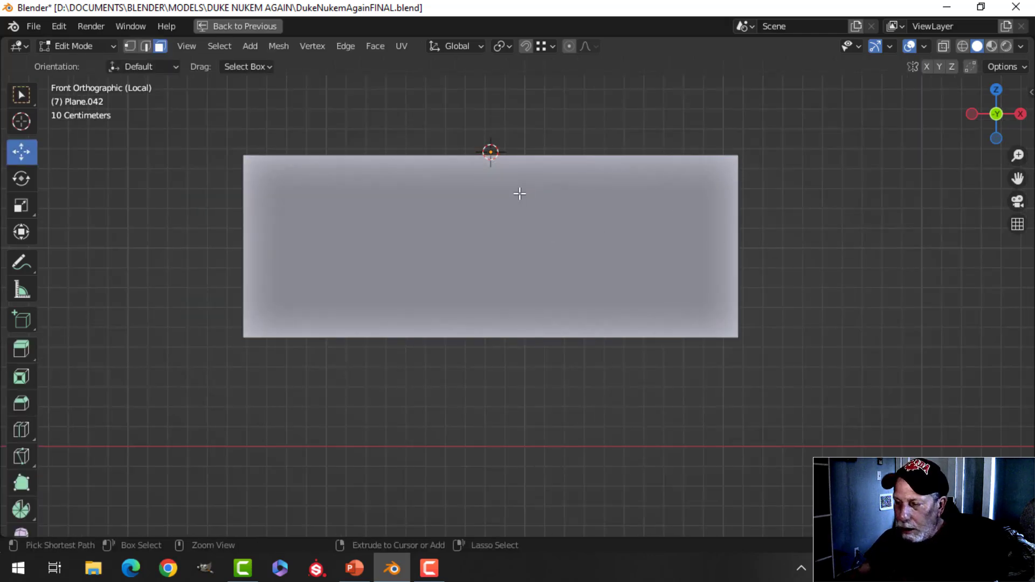
Step: Add four evenly spaced vertical loop cuts across the panel
{"action": "key", "text": "ctrl+r"}
{"action": "scroll", "coordinate": [509, 161], "scroll_direction": "up", "scroll_amount": 2}
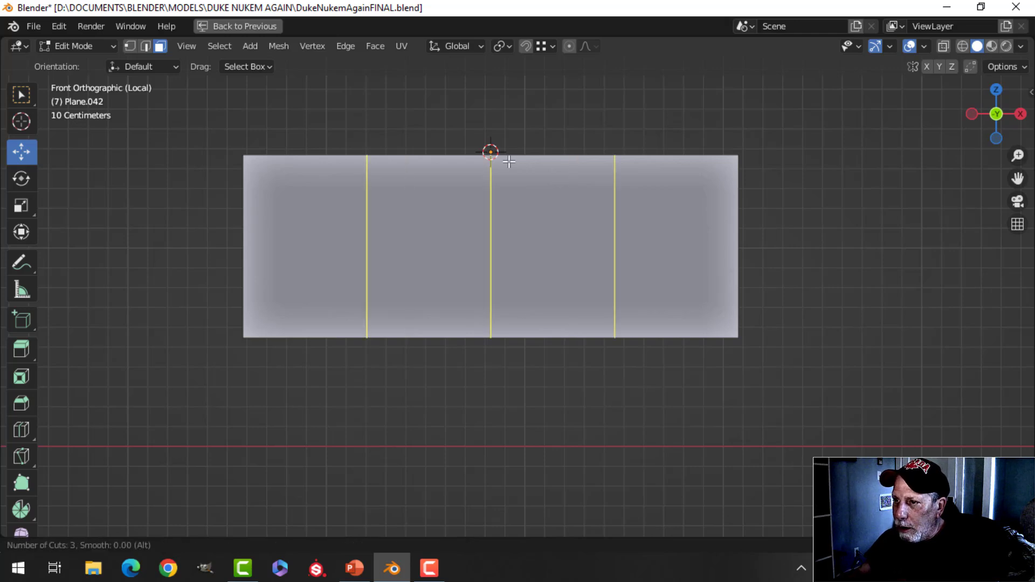
{"action": "scroll", "coordinate": [509, 161], "scroll_direction": "up", "scroll_amount": 1}
{"action": "left_click", "coordinate": [509, 162]}
{"action": "right_click", "coordinate": [504, 160]}
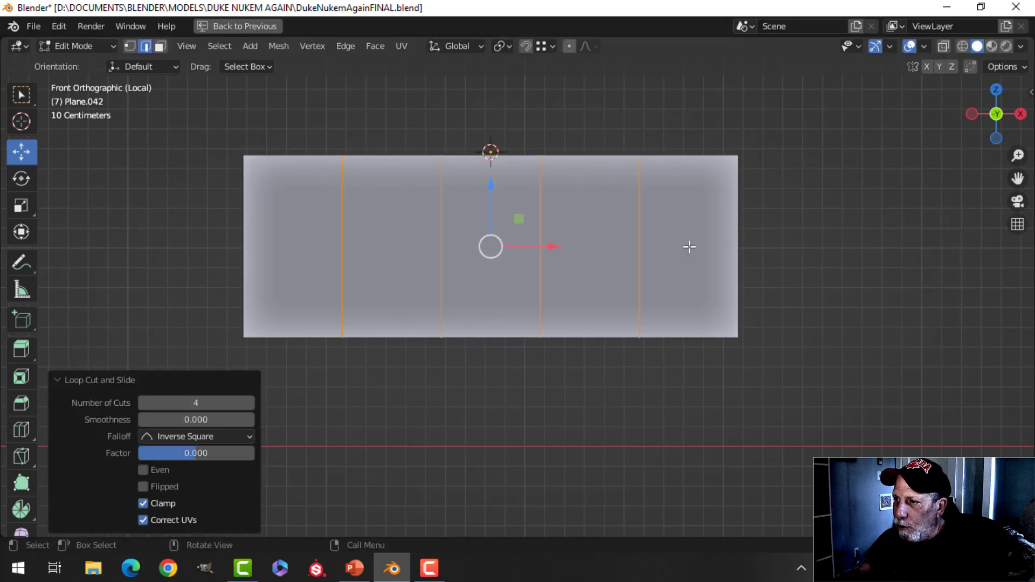
Step: Add three horizontal loop cuts, sliding them into place near the top and bottom
{"action": "key", "text": "ctrl+r"}
{"action": "left_click", "coordinate": [744, 265]}
{"action": "left_click", "coordinate": [740, 204]}
{"action": "key", "text": "ctrl+r"}
{"action": "left_click", "coordinate": [735, 244]}
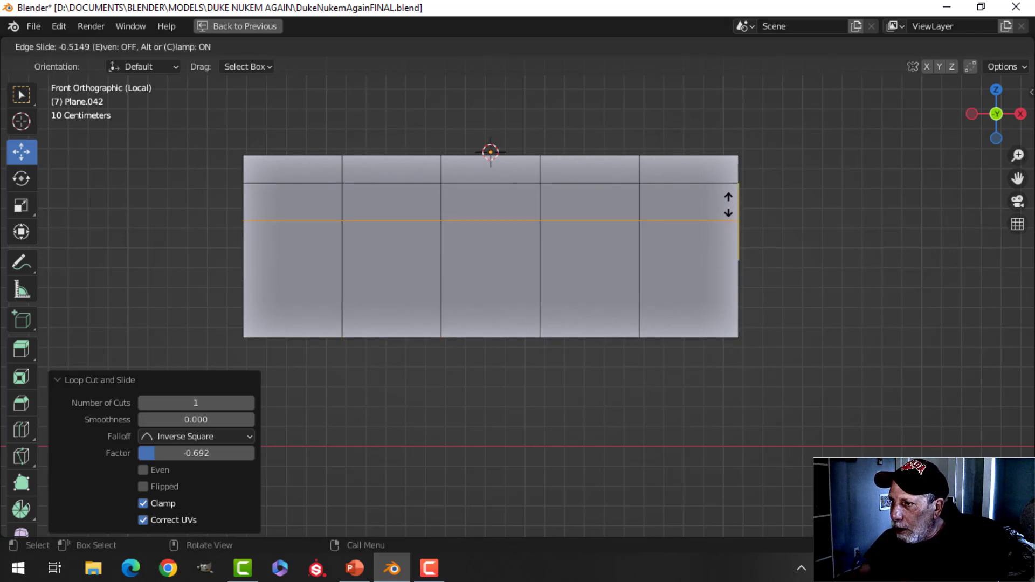
{"action": "left_click", "coordinate": [728, 205]}
{"action": "key", "text": "ctrl+r"}
{"action": "left_click", "coordinate": [733, 267]}
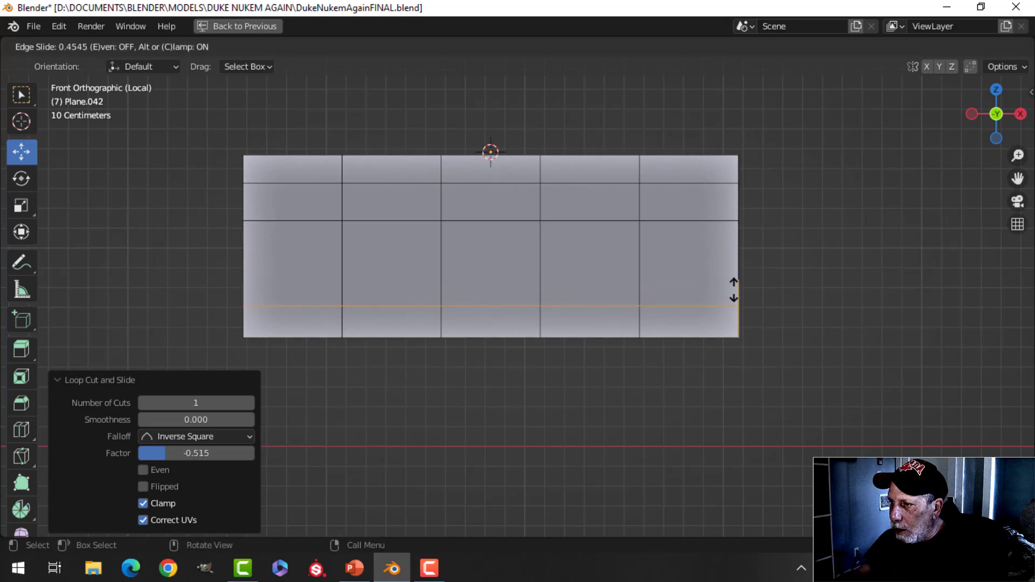
{"action": "left_click", "coordinate": [734, 284]}
{"action": "left_click", "coordinate": [753, 274]}
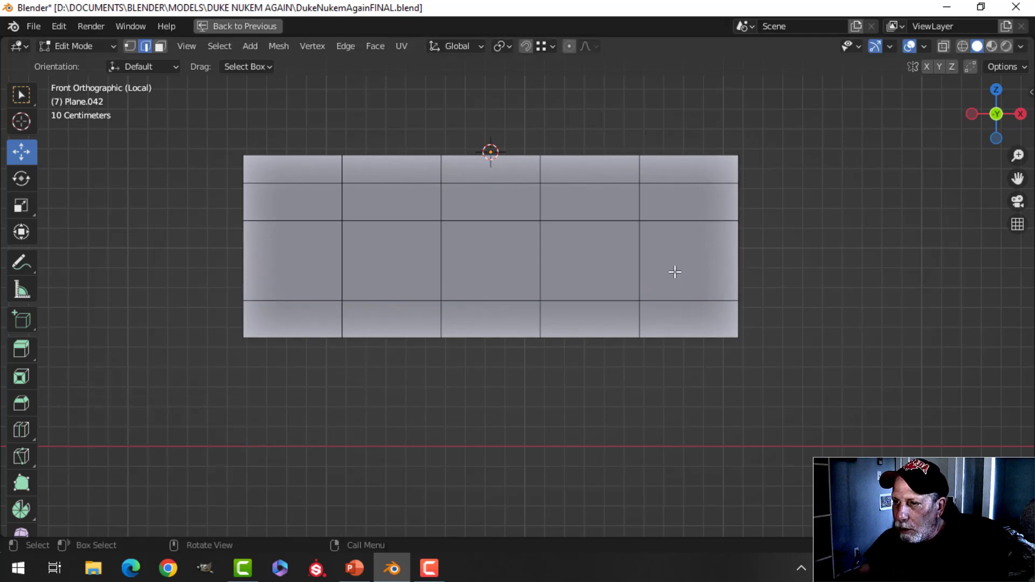
{"action": "scroll", "coordinate": [636, 249], "scroll_direction": "up", "scroll_amount": 2, "text": "ctrl"}
Step: In vertex select mode, select the panel's inner grid intersection vertices
{"action": "key", "text": "1"}
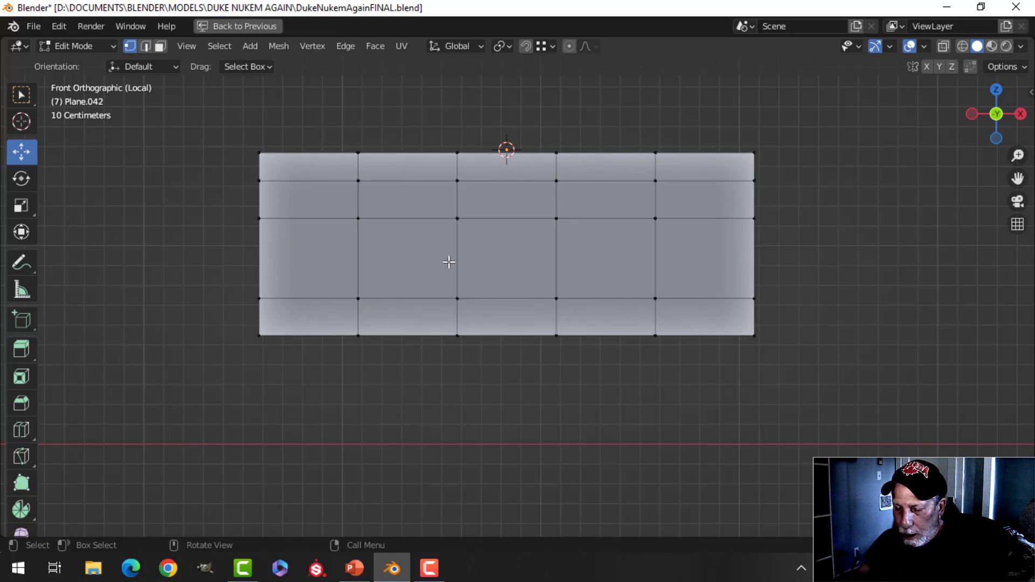
{"action": "left_click", "coordinate": [366, 183]}
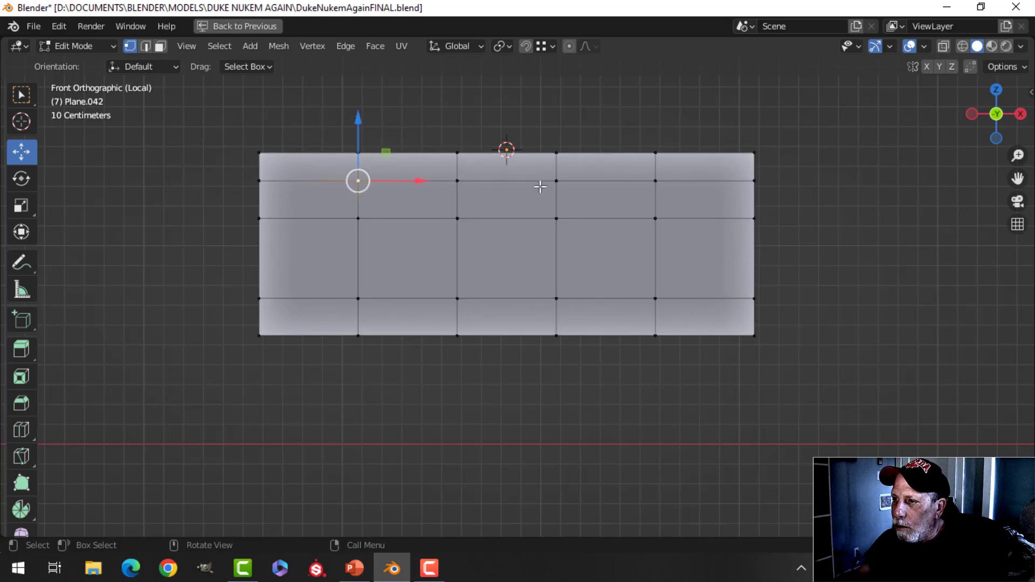
{"action": "left_click", "coordinate": [557, 182], "text": "shift"}
{"action": "left_click", "coordinate": [457, 218], "text": "shift"}
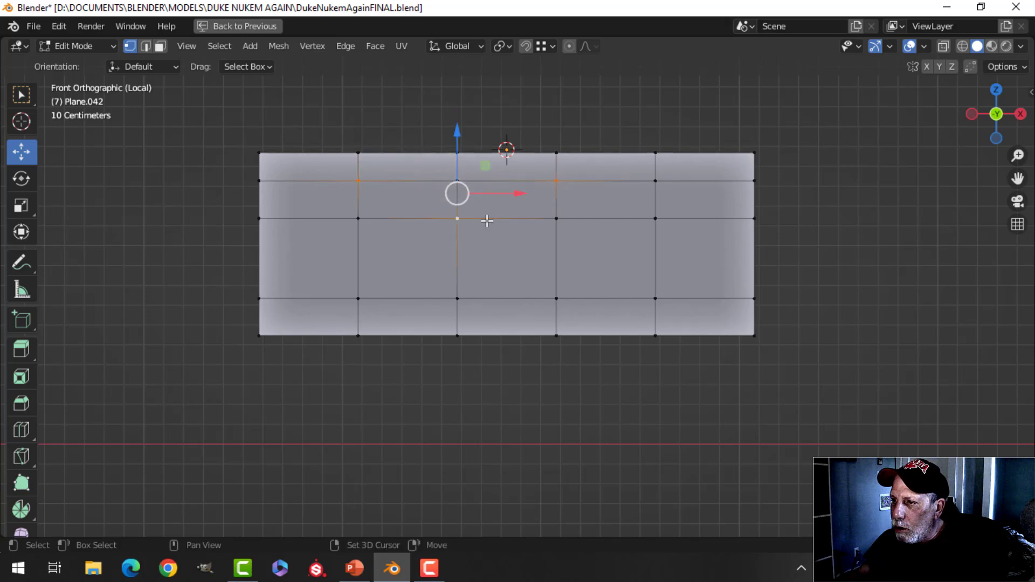
{"action": "left_click", "coordinate": [656, 218], "text": "shift"}
{"action": "left_click", "coordinate": [455, 296], "text": "shift"}
{"action": "left_click", "coordinate": [359, 299], "text": "shift"}
{"action": "left_click", "coordinate": [555, 298], "text": "shift"}
{"action": "left_click", "coordinate": [655, 297], "text": "shift"}
{"action": "middle_click_drag", "start_coordinate": [605, 249], "coordinate": [604, 280]}
Step: Vertex-bevel the selection into diamonds, with shape lowered to about 0.08 and 1 segment
{"action": "key", "text": "ctrl+shift+b"}
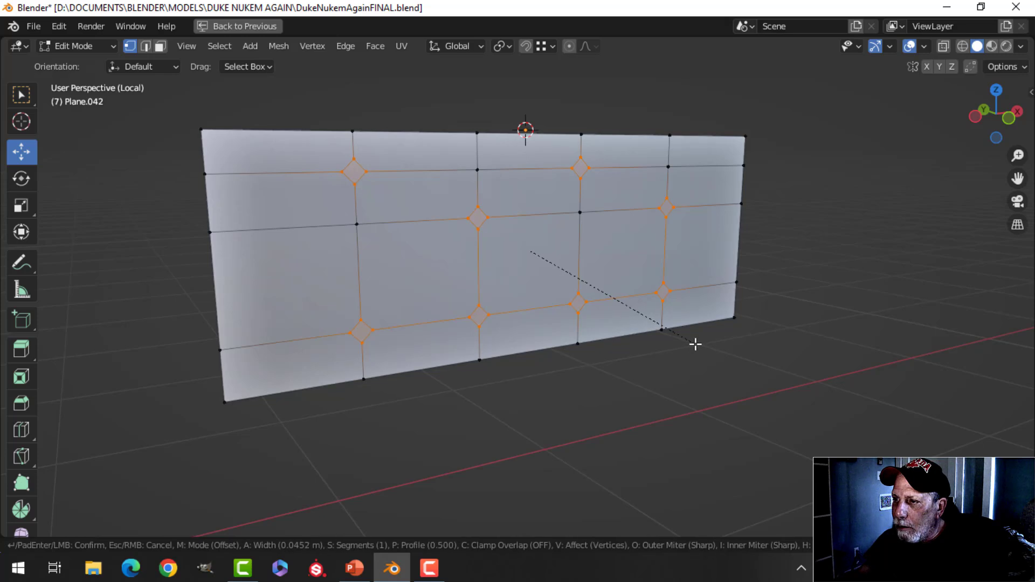
{"action": "left_click", "coordinate": [705, 347]}
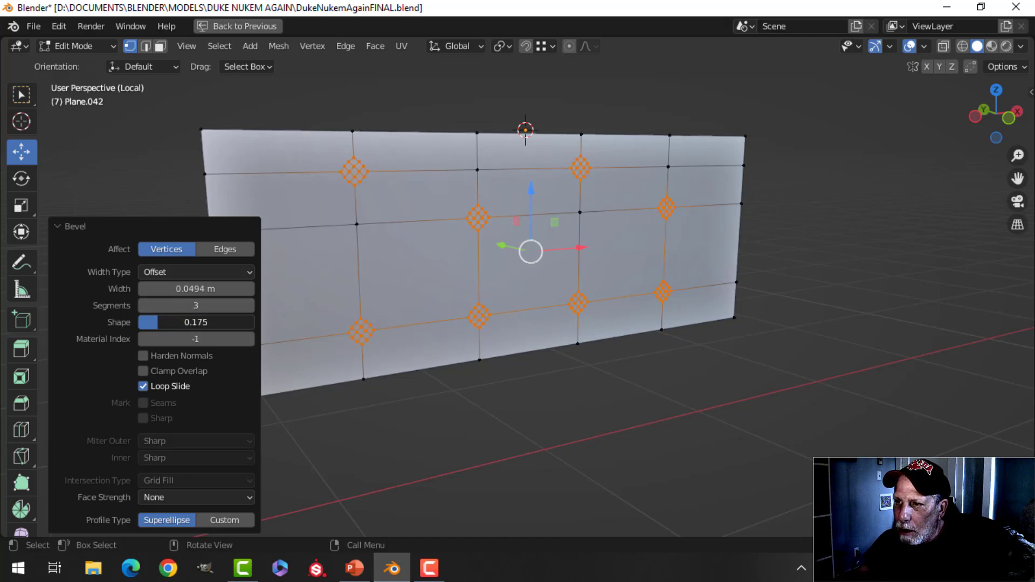
{"action": "left_click_drag", "start_coordinate": [159, 322], "coordinate": [148, 322]}
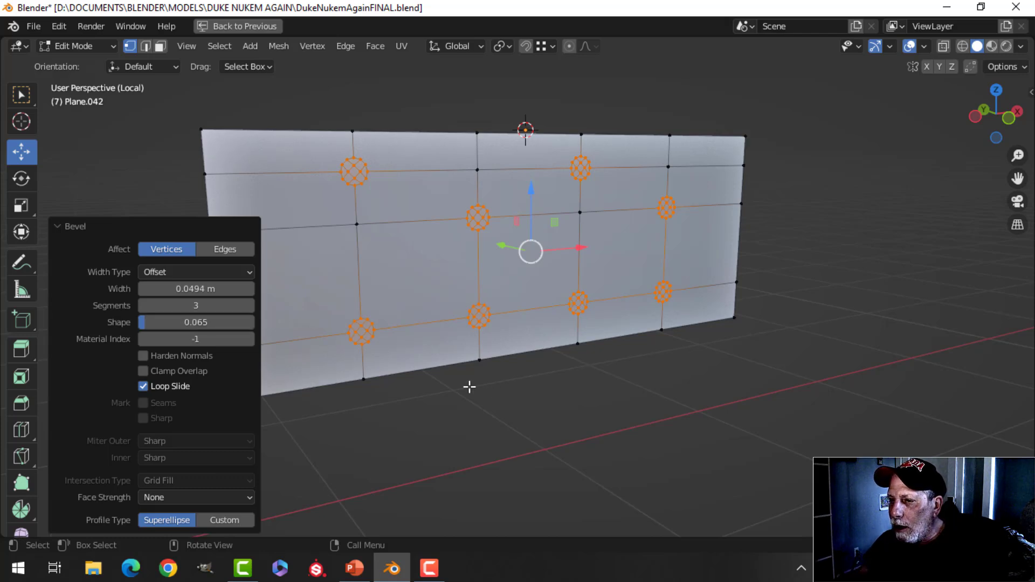
{"action": "left_click", "coordinate": [148, 305]}
{"action": "left_click", "coordinate": [146, 306]}
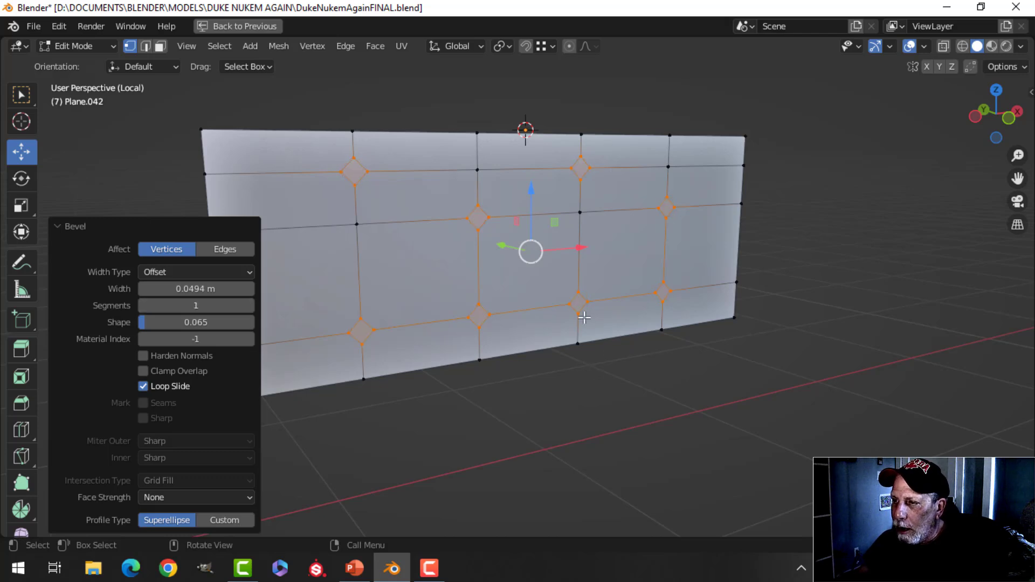
Step: Leave Edit Mode and the maximized view, then add a Wireframe modifier to the panel
{"action": "key", "text": "Tab"}
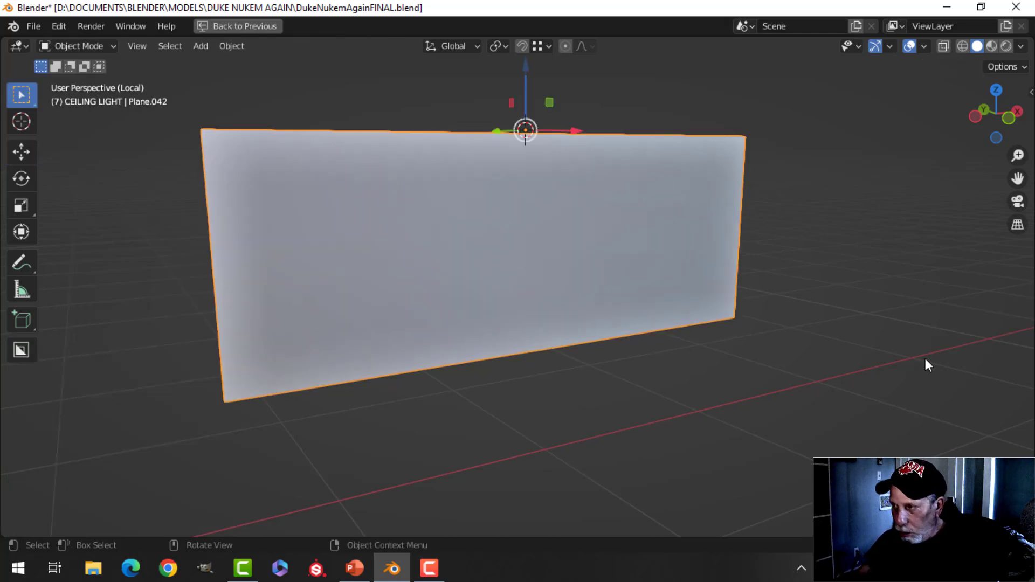
{"action": "left_click", "coordinate": [270, 26]}
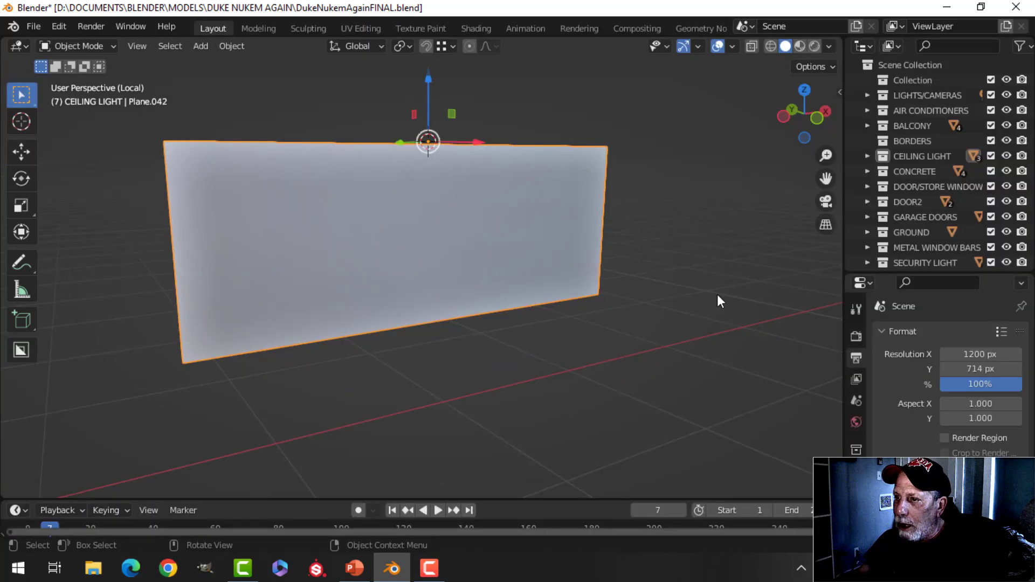
{"action": "left_click", "coordinate": [856, 492]}
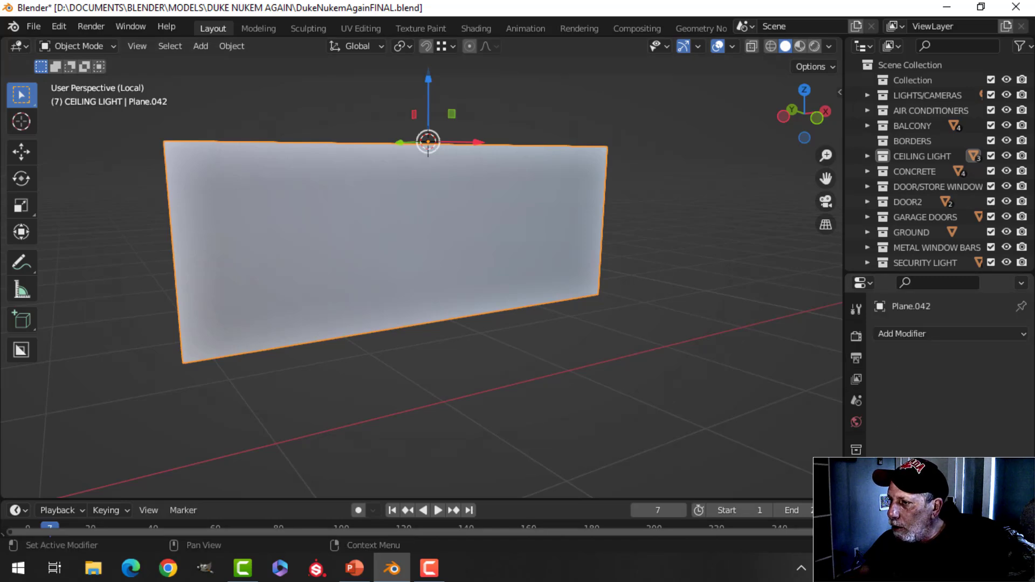
{"action": "left_click", "coordinate": [892, 337]}
{"action": "left_click", "coordinate": [733, 316]}
{"action": "middle_click_drag", "start_coordinate": [474, 268], "coordinate": [505, 214]}
Step: Delete the wireframe plane Plane.042 from the isolated view
{"action": "left_click", "coordinate": [507, 206]}
{"action": "key", "text": "x"}
{"action": "left_click", "coordinate": [506, 206]}
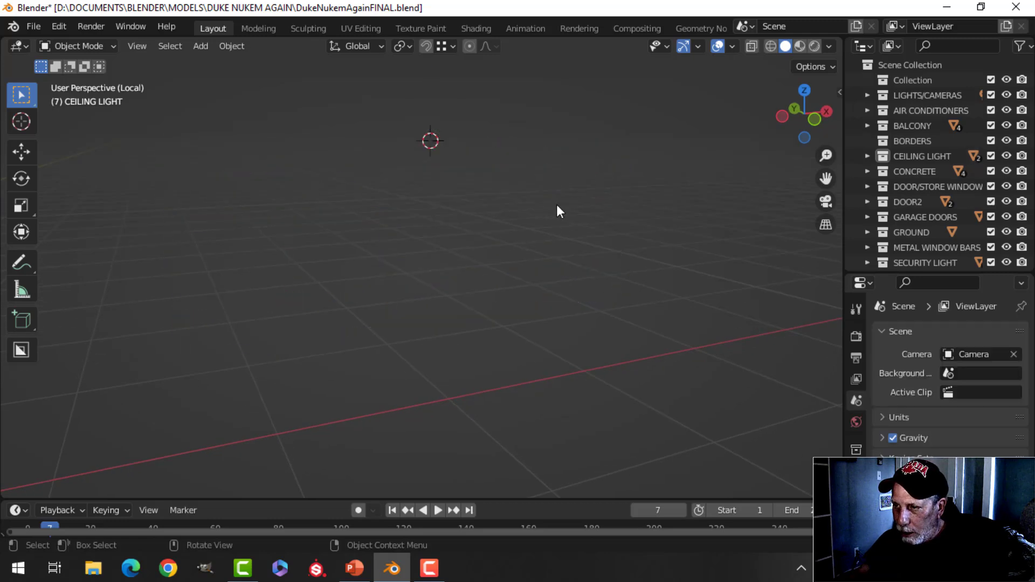
Step: Exit local view and zoom and orbit to frame the whole street-corner scene
{"action": "key", "text": "KP_Divide"}
{"action": "scroll", "coordinate": [432, 266], "scroll_direction": "up", "scroll_amount": 3}
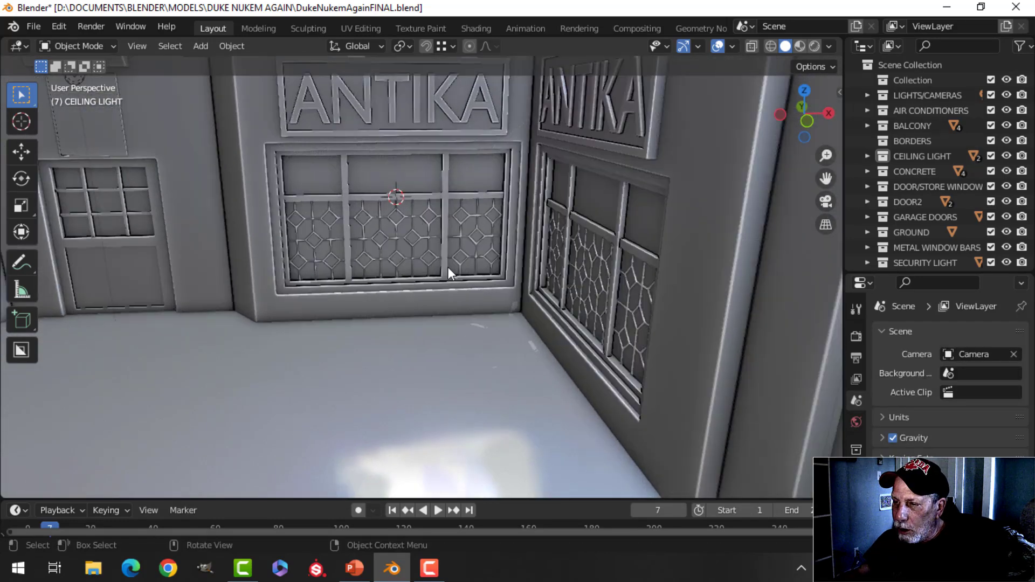
{"action": "middle_click_drag", "start_coordinate": [432, 266], "coordinate": [320, 199], "text": "shift"}
{"action": "scroll", "coordinate": [486, 251], "scroll_direction": "up", "scroll_amount": 2}
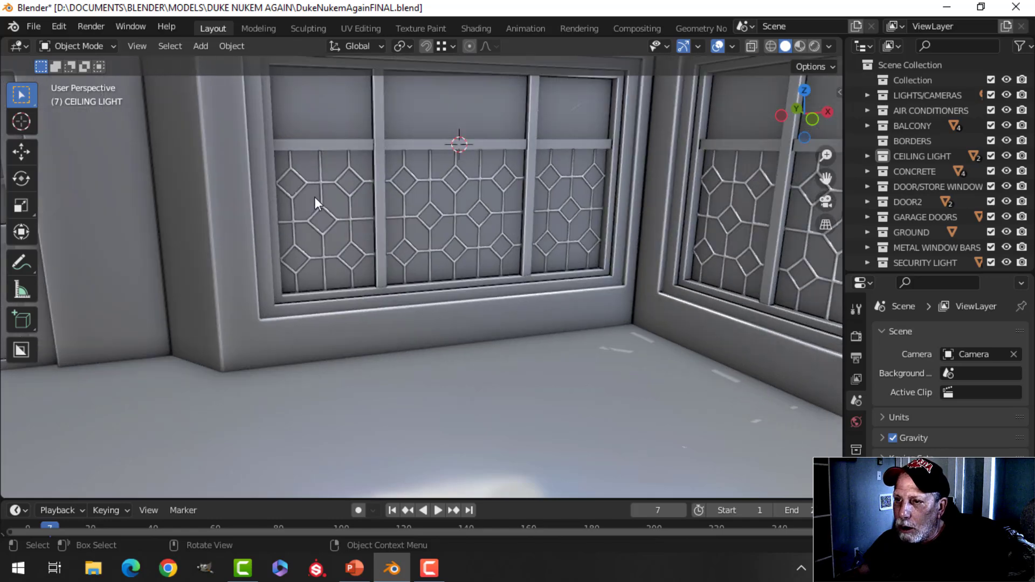
{"action": "scroll", "coordinate": [315, 199], "scroll_direction": "down", "scroll_amount": 8}
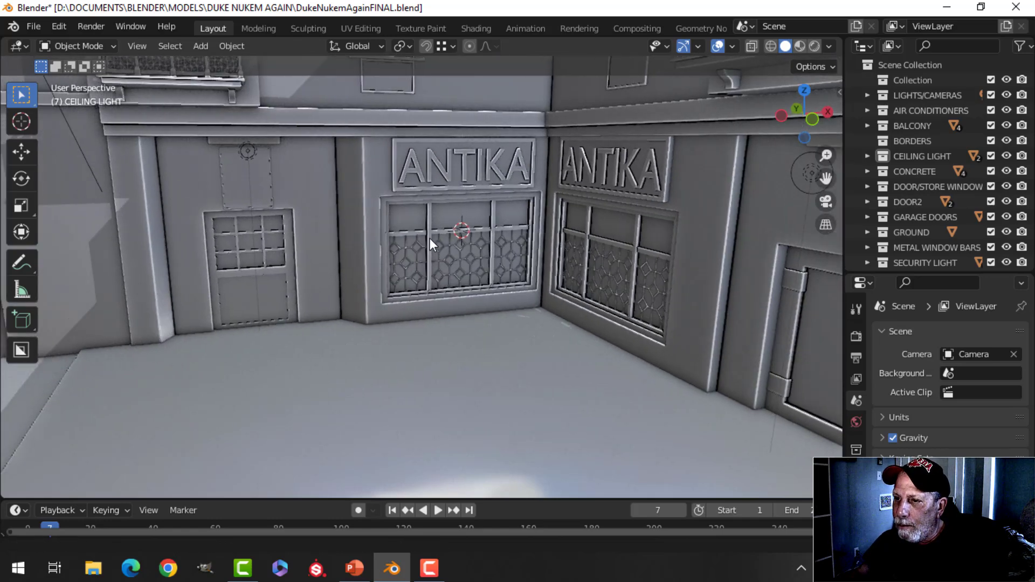
{"action": "scroll", "coordinate": [387, 241], "scroll_direction": "down", "scroll_amount": 5}
{"action": "middle_click_drag", "start_coordinate": [410, 248], "coordinate": [479, 234]}
Step: Save DukeNukemAgainFINAL.blend and enable Statistics in the viewport overlays
{"action": "key", "text": "ctrl+s"}
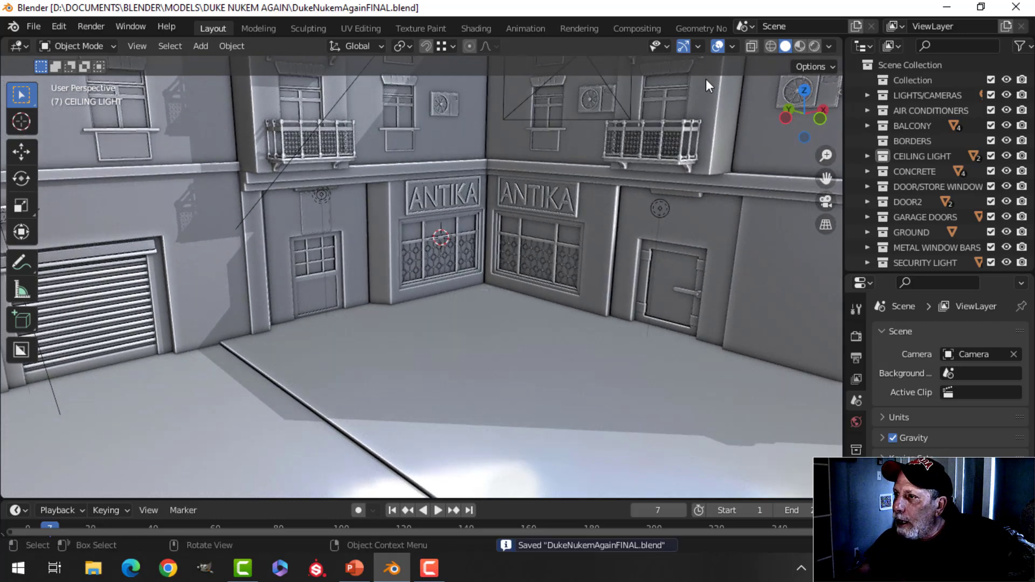
{"action": "left_click", "coordinate": [733, 46]}
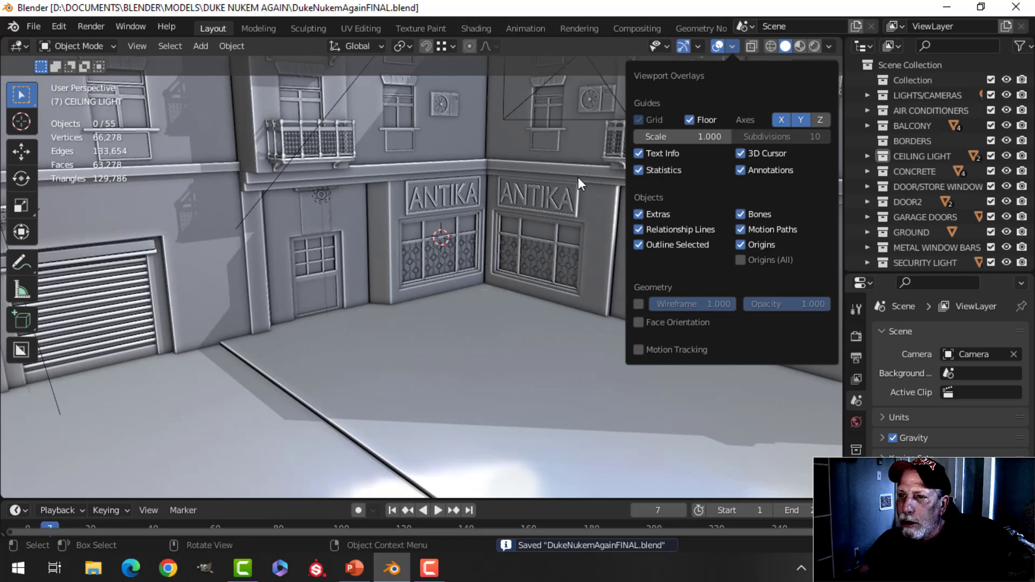
{"action": "left_click", "coordinate": [664, 169]}
Step: Orbit and zoom around the building to inspect the ANTIKA storefront, shutters and balcony
{"action": "scroll", "coordinate": [107, 183], "scroll_direction": "up", "scroll_amount": 2}
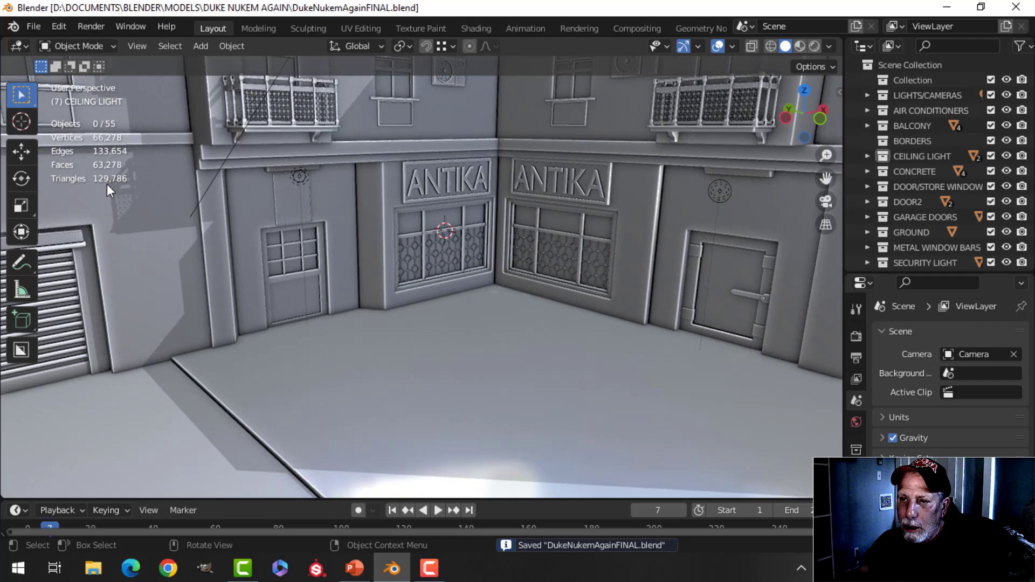
{"action": "scroll", "coordinate": [690, 246], "scroll_direction": "down", "scroll_amount": 2}
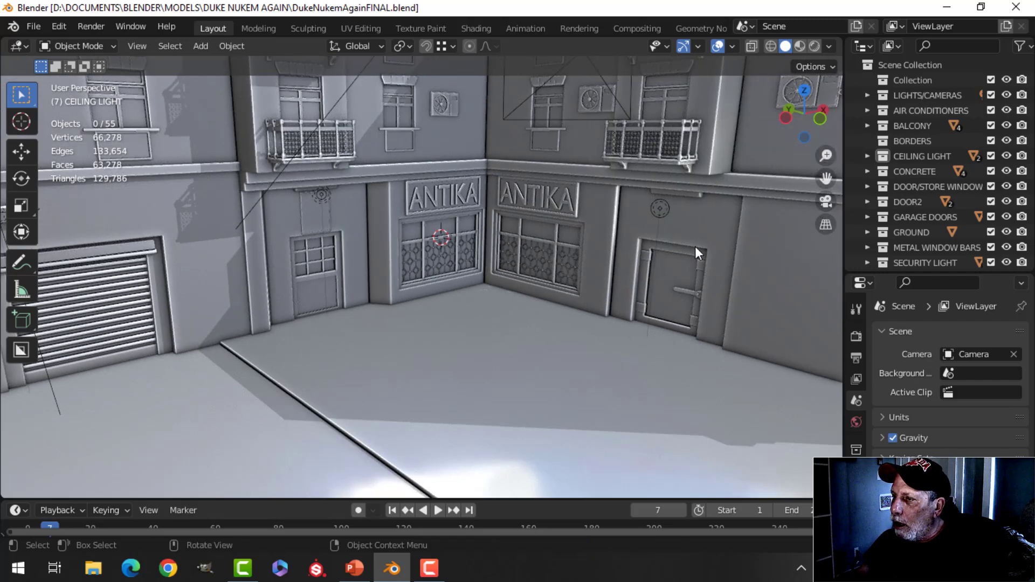
{"action": "scroll", "coordinate": [696, 240], "scroll_direction": "down", "scroll_amount": 3}
{"action": "scroll", "coordinate": [655, 244], "scroll_direction": "down", "scroll_amount": 2}
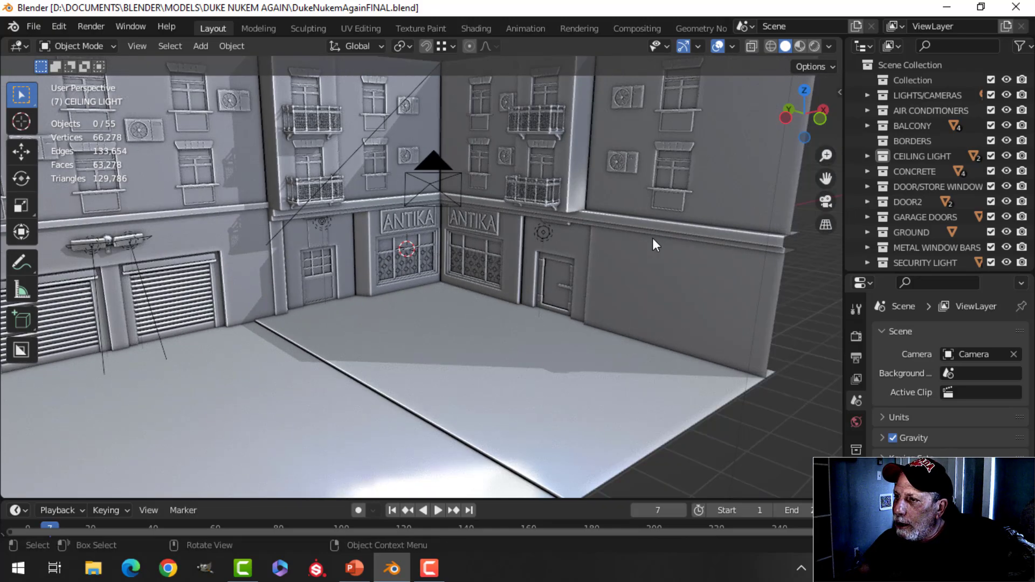
{"action": "middle_click_drag", "start_coordinate": [640, 245], "coordinate": [485, 237]}
{"action": "scroll", "coordinate": [365, 283], "scroll_direction": "up", "scroll_amount": 5}
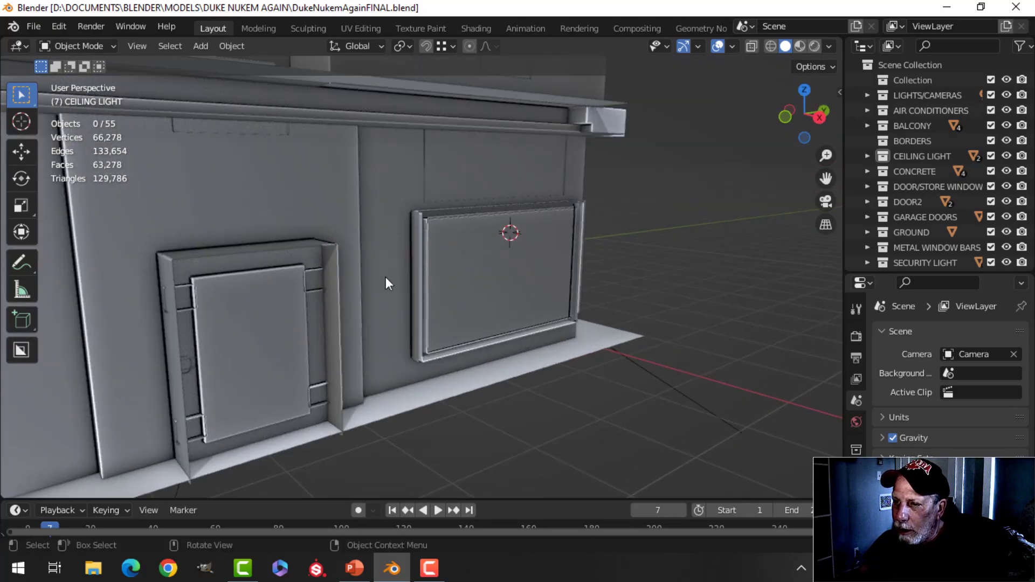
{"action": "scroll", "coordinate": [238, 308], "scroll_direction": "down", "scroll_amount": 3}
{"action": "middle_click_drag", "start_coordinate": [238, 308], "coordinate": [498, 167]}
{"action": "scroll", "coordinate": [539, 258], "scroll_direction": "up", "scroll_amount": 3}
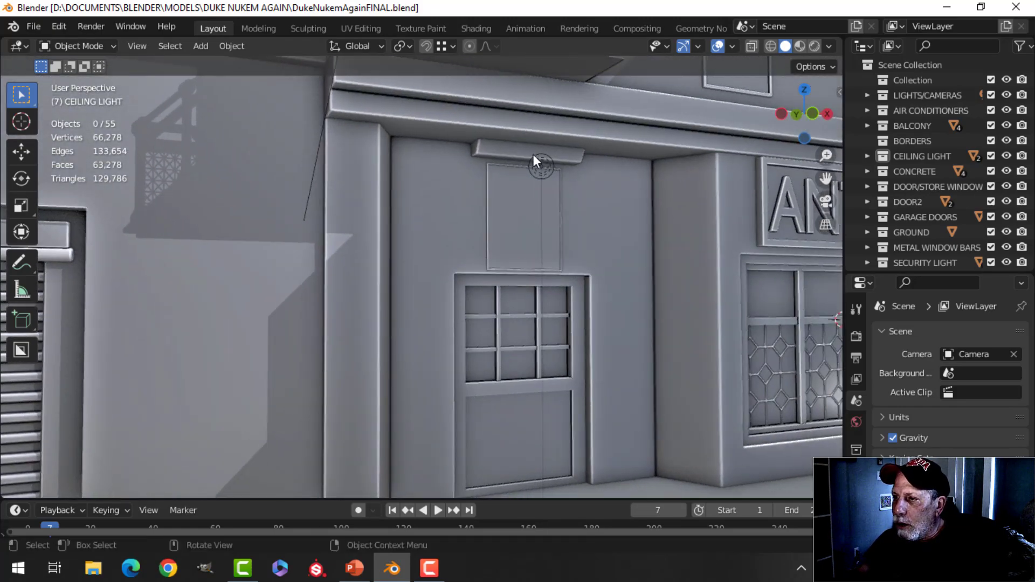
{"action": "scroll", "coordinate": [552, 152], "scroll_direction": "down", "scroll_amount": 4}
{"action": "middle_click_drag", "start_coordinate": [554, 160], "coordinate": [489, 212]}
{"action": "scroll", "coordinate": [617, 247], "scroll_direction": "up", "scroll_amount": 5}
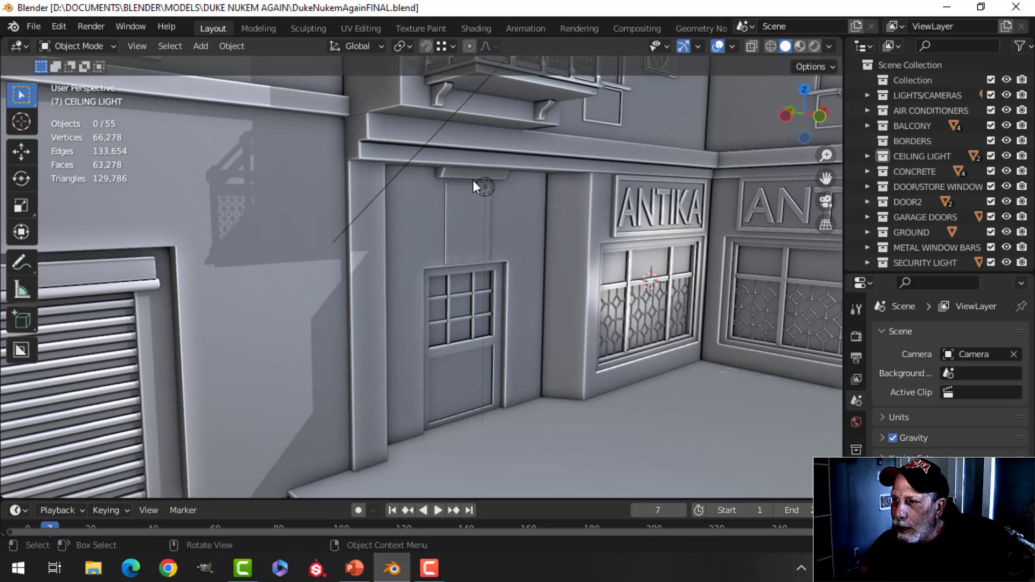
{"action": "scroll", "coordinate": [470, 174], "scroll_direction": "down", "scroll_amount": 6}
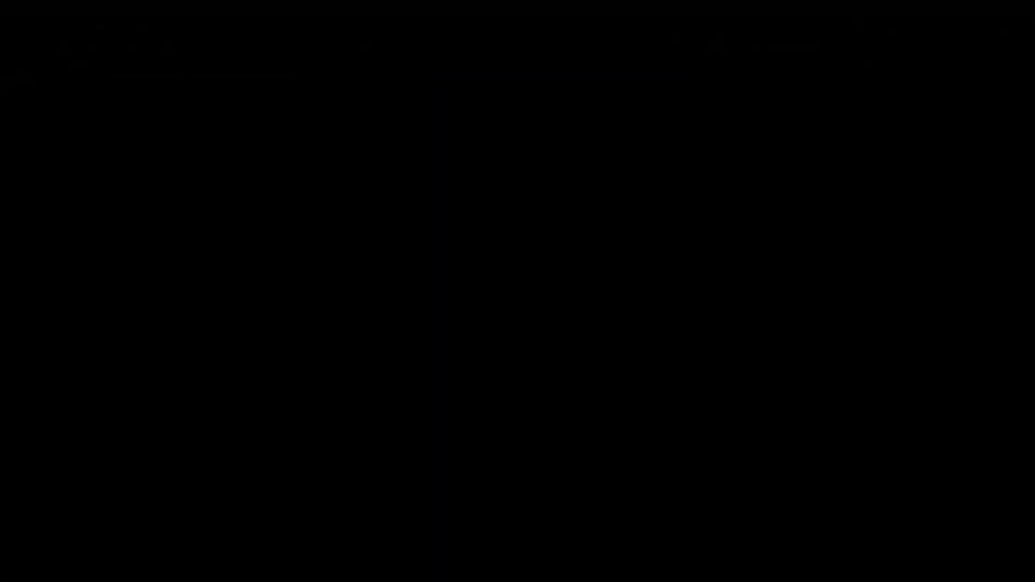
Step: Switch the viewport to Material Preview shading and tilt toward the side door and ceiling light
{"action": "left_click", "coordinate": [799, 46]}
{"action": "left_click", "coordinate": [829, 46]}
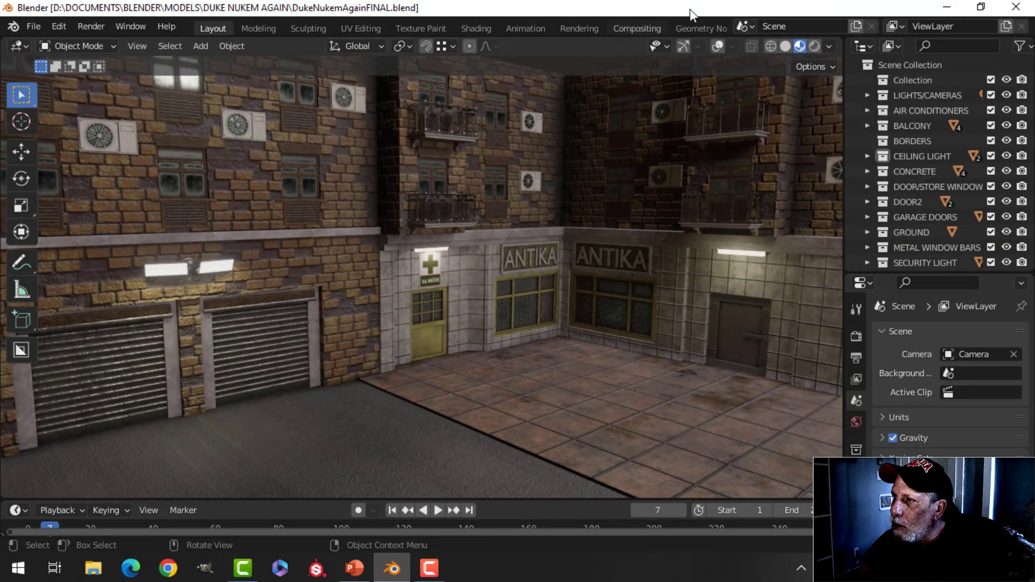
{"action": "mouse_move", "coordinate": [639, 199]}
{"action": "middle_mouse_down"}
{"action": "mouse_move", "coordinate": [647, 240]}
{"action": "mouse_move", "coordinate": [635, 291]}
{"action": "mouse_move", "coordinate": [642, 150]}
{"action": "mouse_move", "coordinate": [596, 218]}
{"action": "mouse_move", "coordinate": [522, 234]}
{"action": "middle_mouse_up"}
{"action": "middle_click_drag", "start_coordinate": [685, 265], "coordinate": [608, 272]}
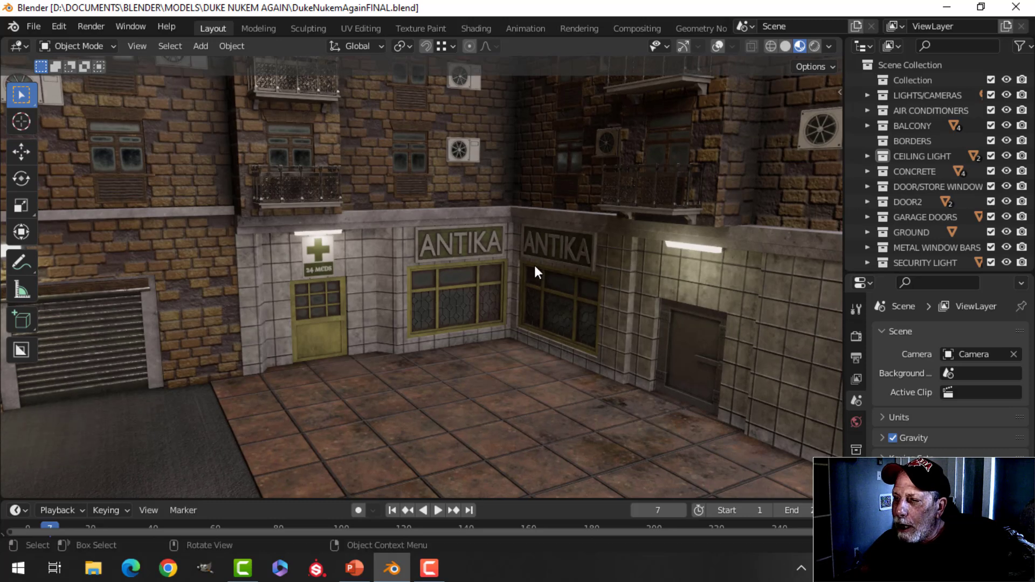
Step: Zoom and orbit the textured scene toward the left brick wall and the floor below the storefront
{"action": "scroll", "coordinate": [519, 262], "scroll_direction": "down", "scroll_amount": 2}
{"action": "scroll", "coordinate": [566, 256], "scroll_direction": "down", "scroll_amount": 3}
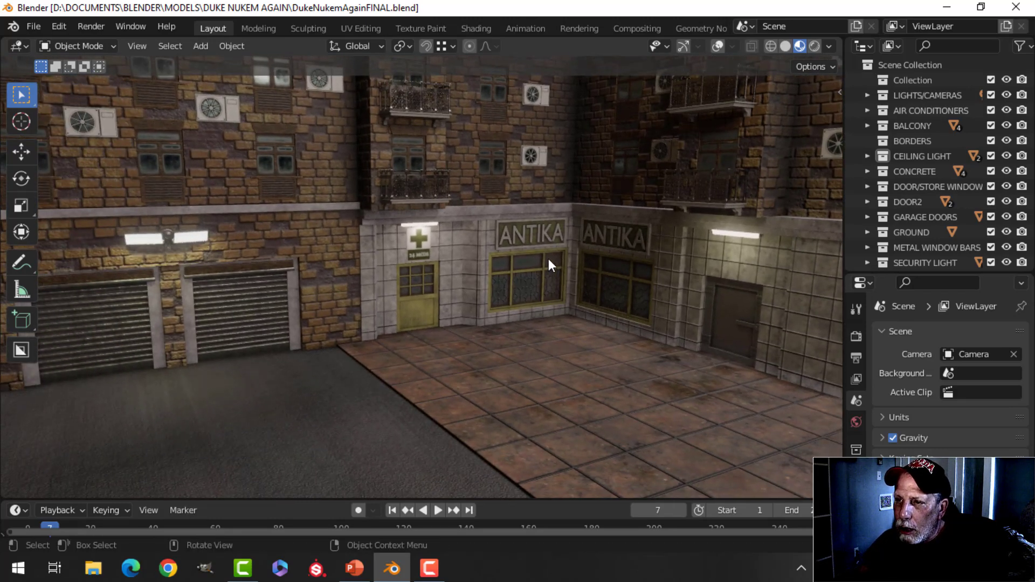
{"action": "scroll", "coordinate": [503, 272], "scroll_direction": "up", "scroll_amount": 2}
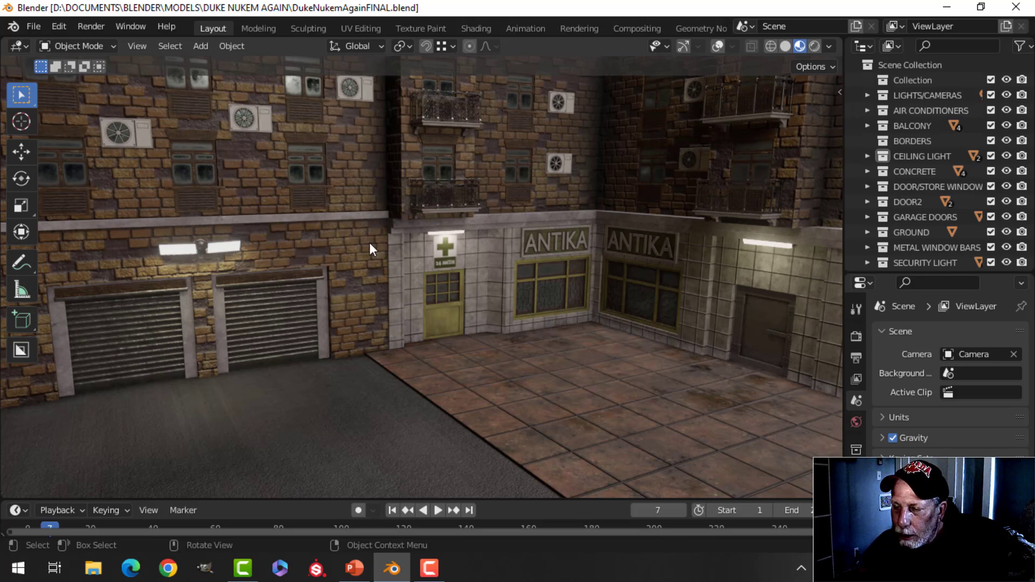
{"action": "scroll", "coordinate": [367, 244], "scroll_direction": "up", "scroll_amount": 1}
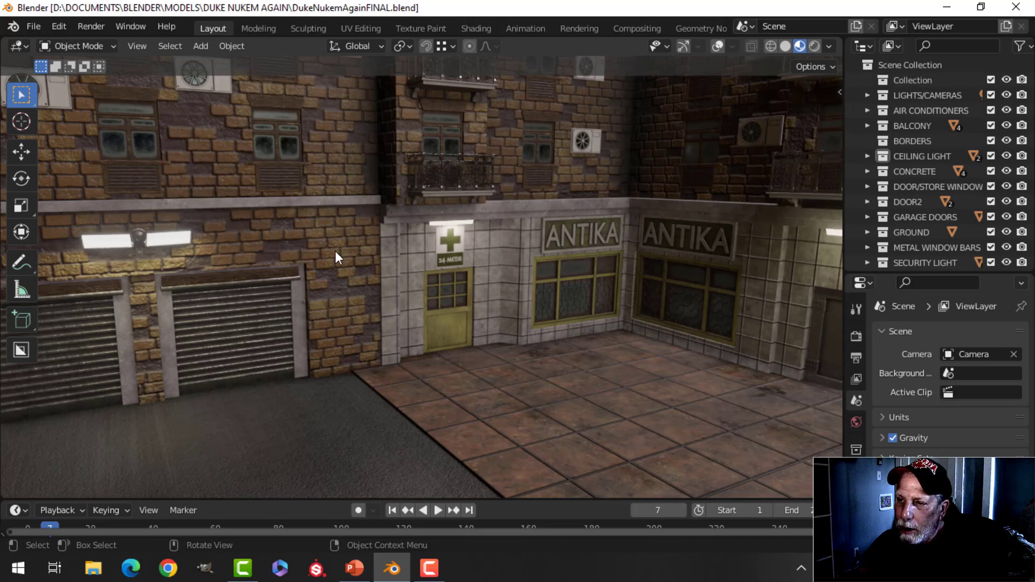
{"action": "scroll", "coordinate": [326, 244], "scroll_direction": "down", "scroll_amount": 2}
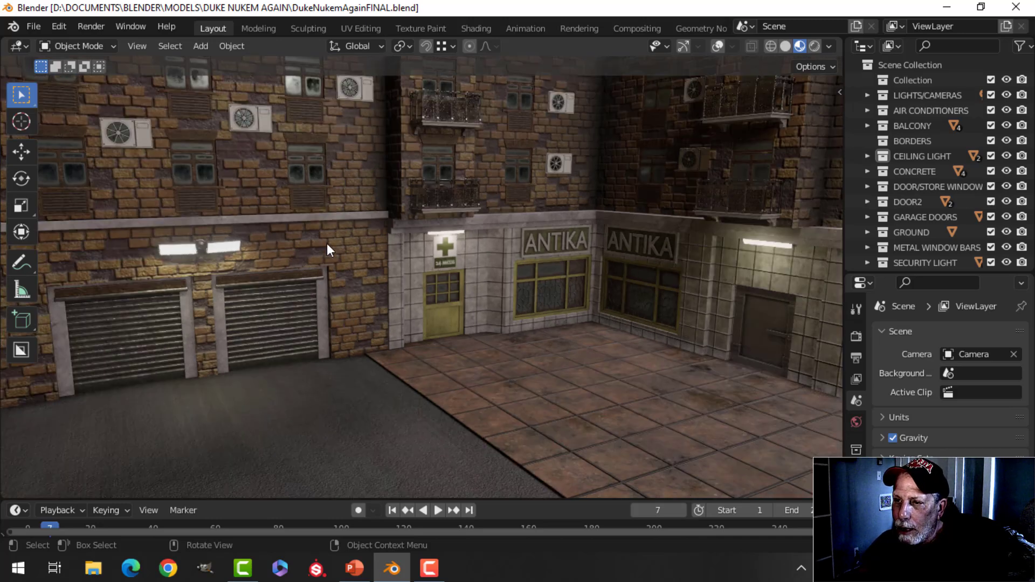
{"action": "middle_click_drag", "start_coordinate": [326, 244], "coordinate": [171, 193]}
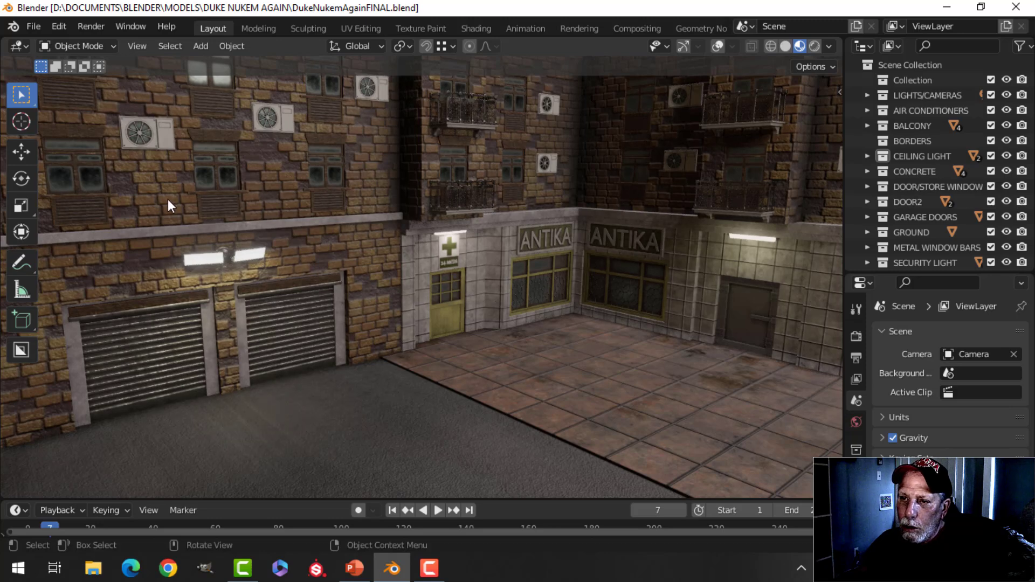
{"action": "scroll", "coordinate": [271, 179], "scroll_direction": "up", "scroll_amount": 3}
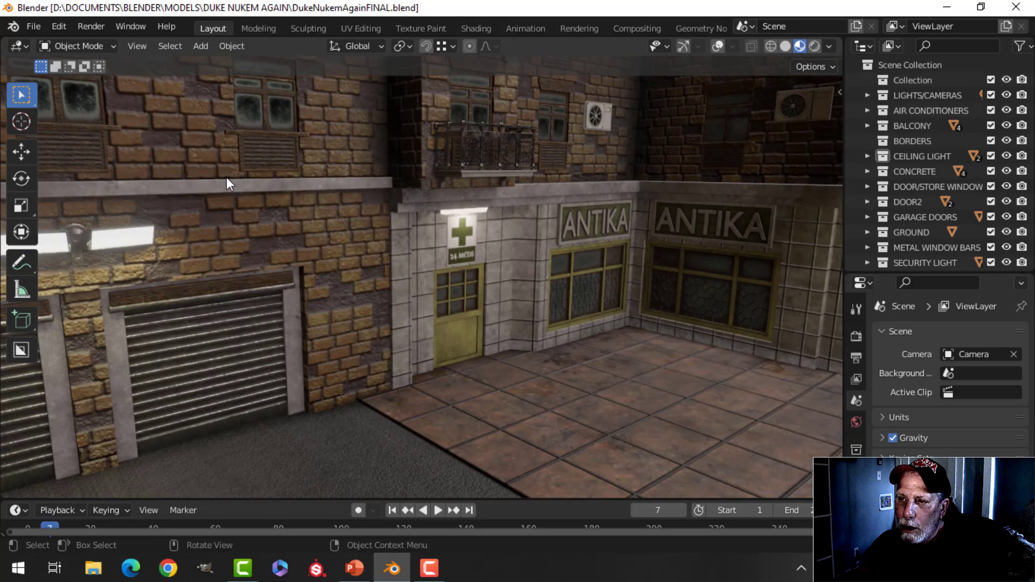
{"action": "middle_click_drag", "start_coordinate": [227, 180], "coordinate": [240, 217]}
{"action": "scroll", "coordinate": [238, 195], "scroll_direction": "down", "scroll_amount": 3}
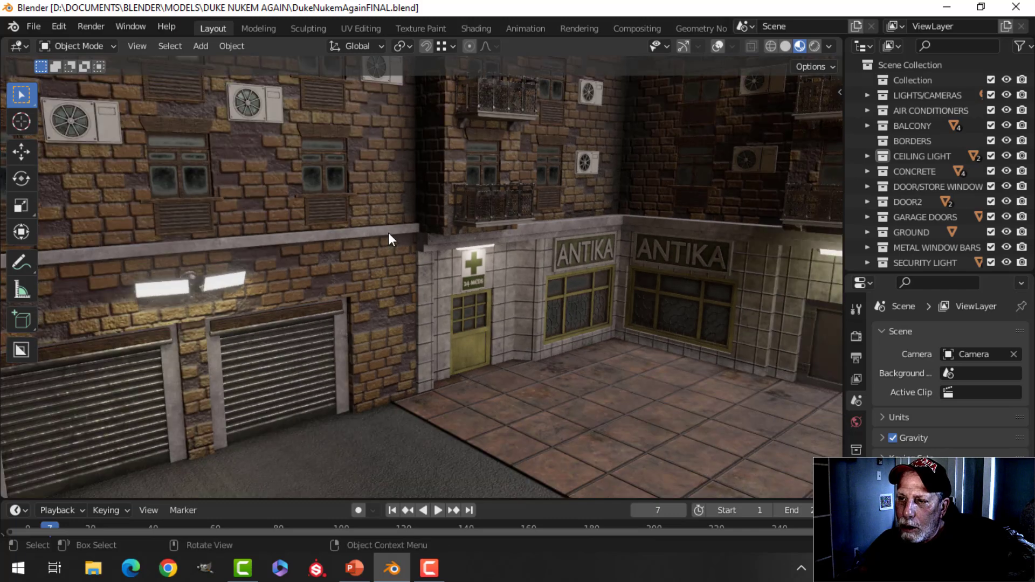
{"action": "middle_click_drag", "start_coordinate": [389, 234], "coordinate": [448, 223]}
Step: Zoom in and out on the brick walls, AC units and upper floors, ending on the 24 MEDS door
{"action": "scroll", "coordinate": [480, 247], "scroll_direction": "up", "scroll_amount": 4}
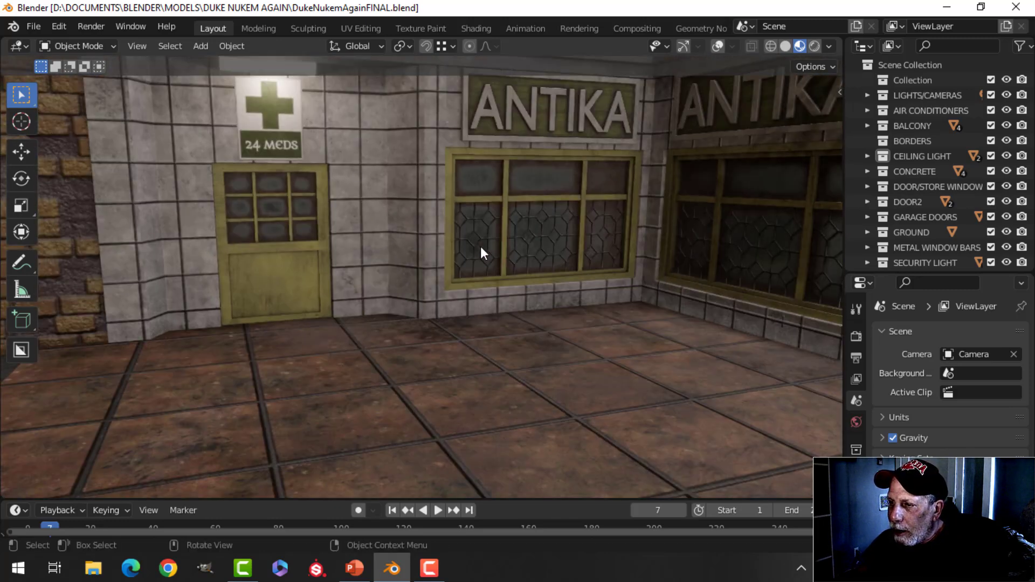
{"action": "scroll", "coordinate": [538, 234], "scroll_direction": "down", "scroll_amount": 2}
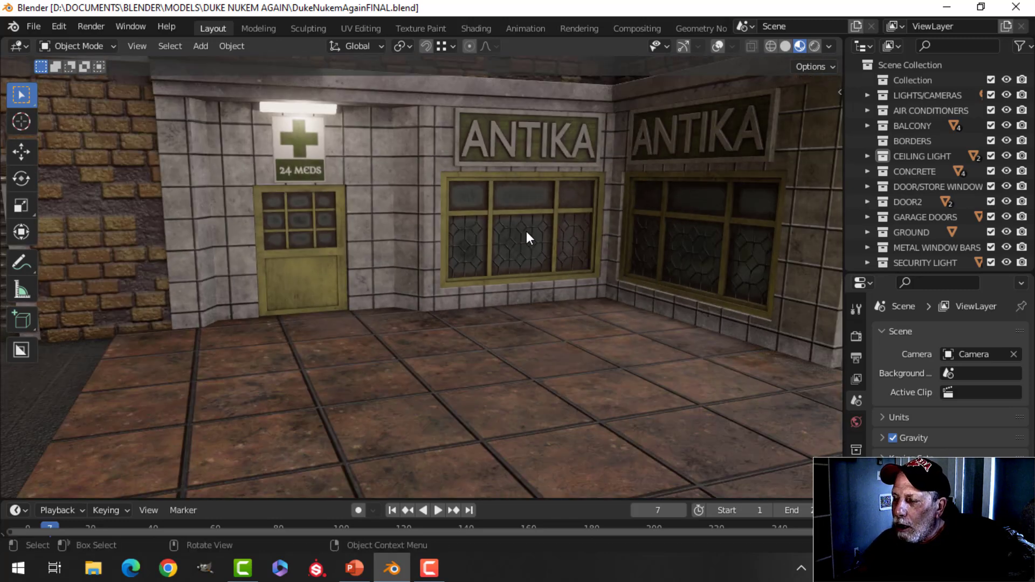
{"action": "scroll", "coordinate": [526, 238], "scroll_direction": "down", "scroll_amount": 6}
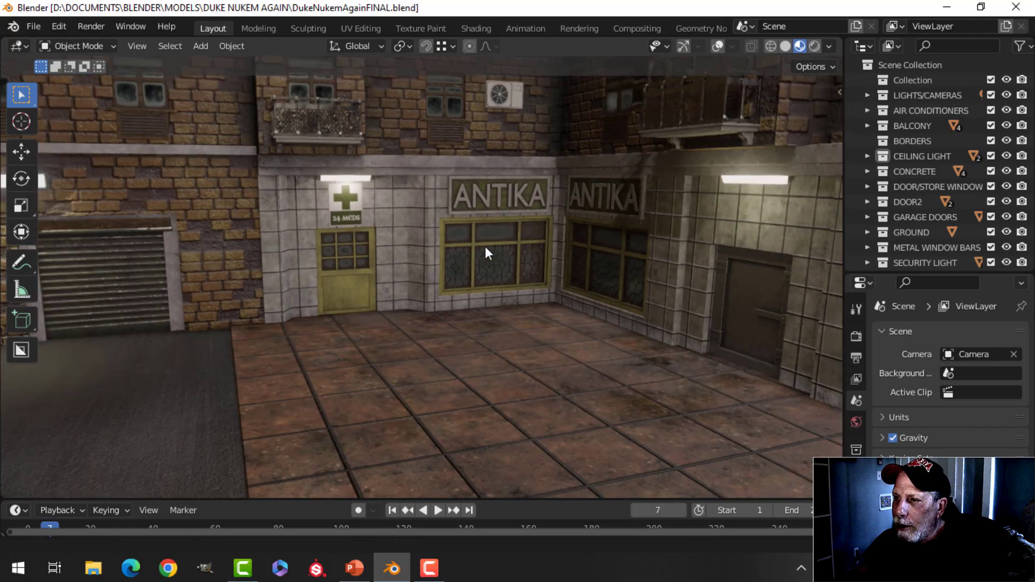
{"action": "middle_click_drag", "start_coordinate": [485, 246], "coordinate": [451, 241]}
{"action": "scroll", "coordinate": [478, 241], "scroll_direction": "up", "scroll_amount": 5}
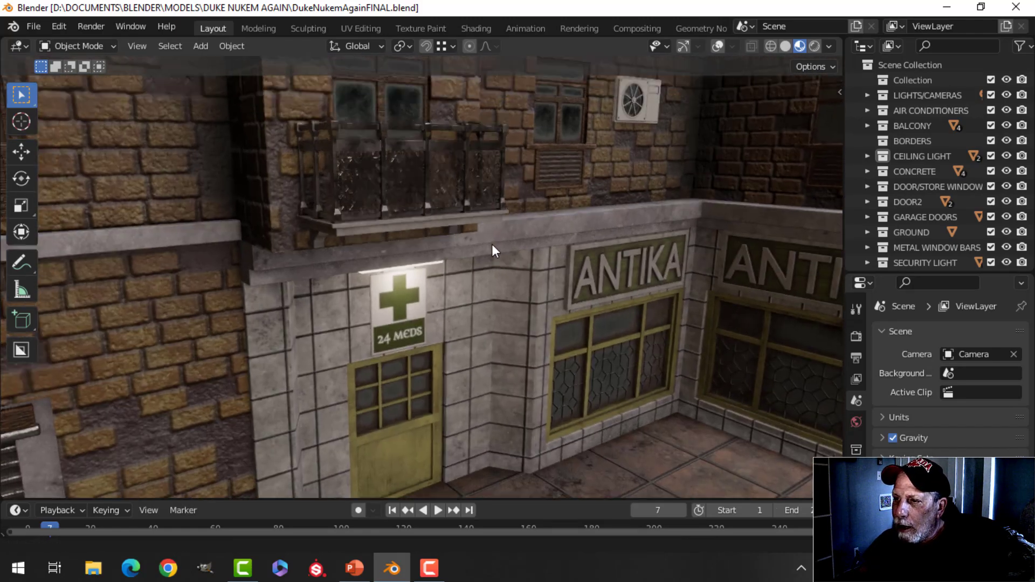
{"action": "scroll", "coordinate": [539, 241], "scroll_direction": "down", "scroll_amount": 6}
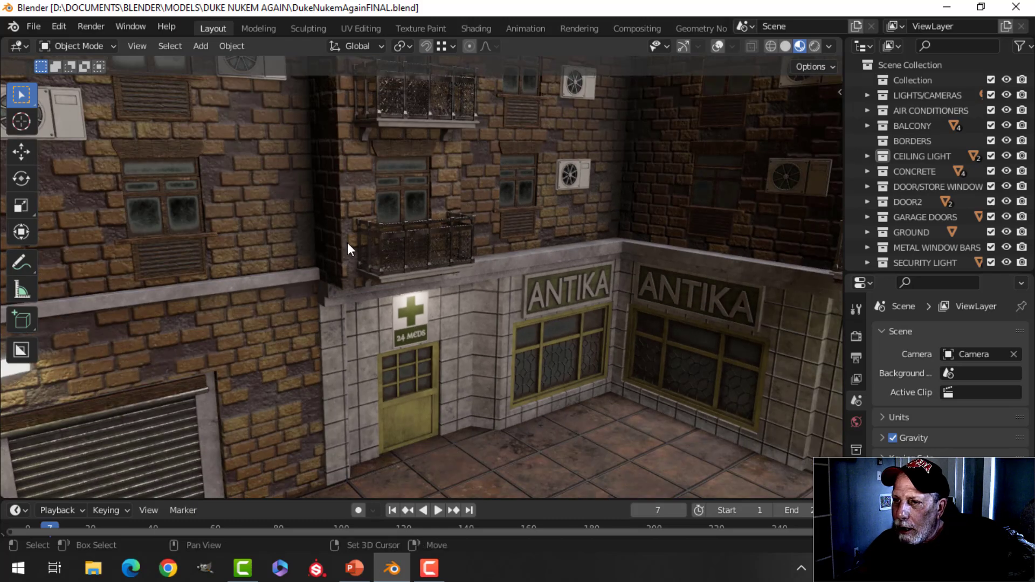
{"action": "scroll", "coordinate": [319, 238], "scroll_direction": "up", "scroll_amount": 7}
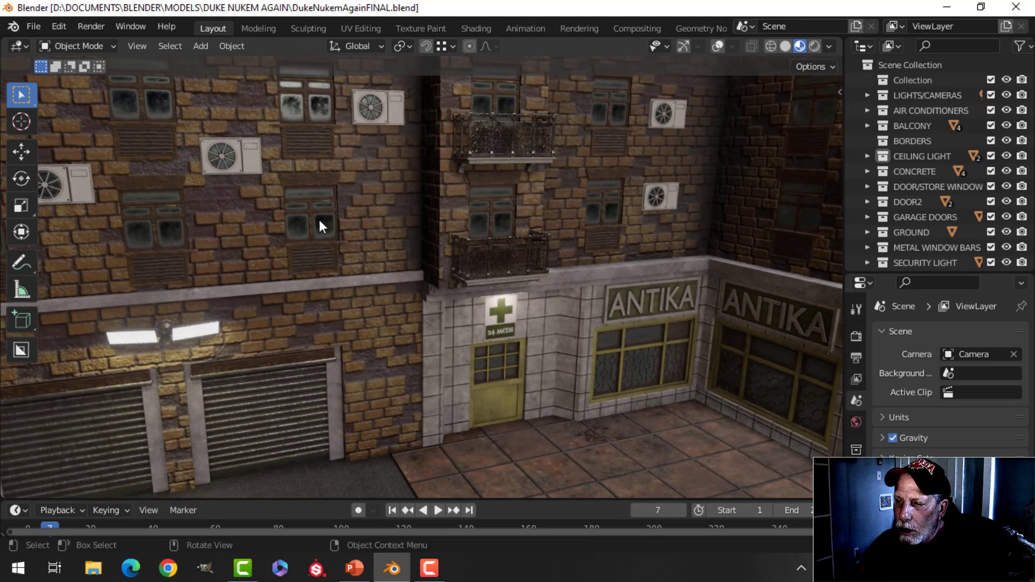
{"action": "scroll", "coordinate": [253, 173], "scroll_direction": "down", "scroll_amount": 6}
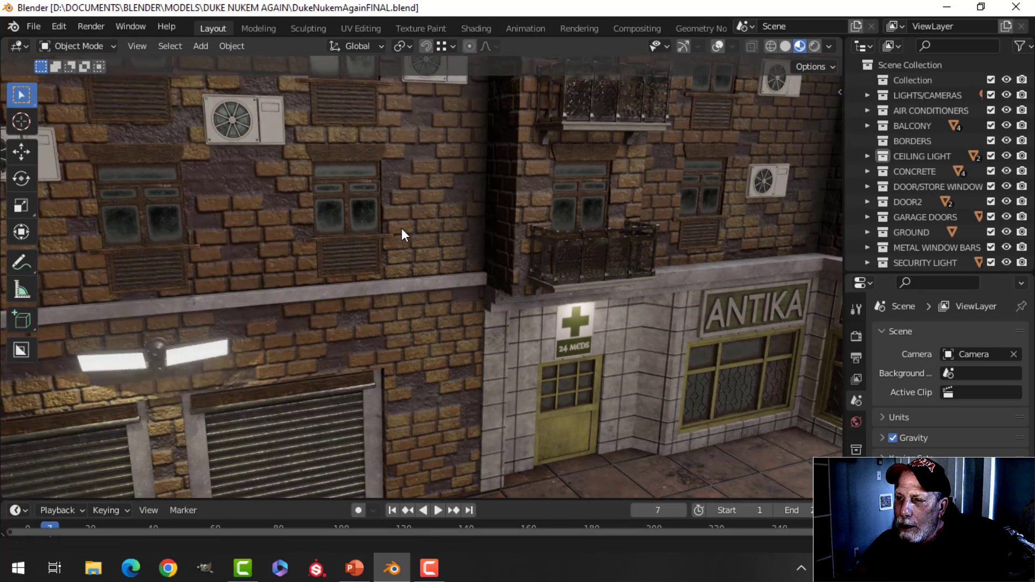
{"action": "scroll", "coordinate": [413, 243], "scroll_direction": "up", "scroll_amount": 3}
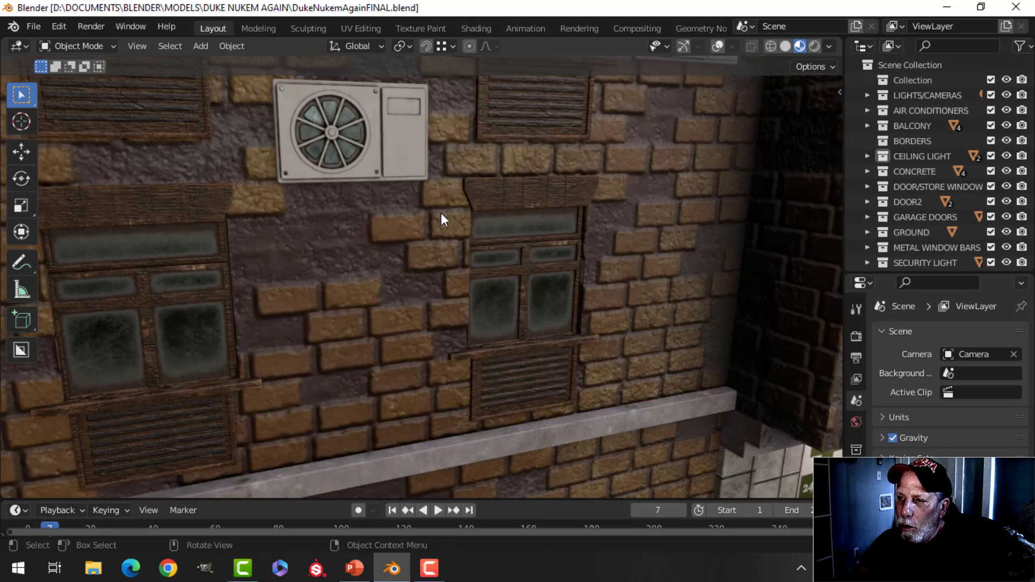
{"action": "scroll", "coordinate": [440, 218], "scroll_direction": "down", "scroll_amount": 3}
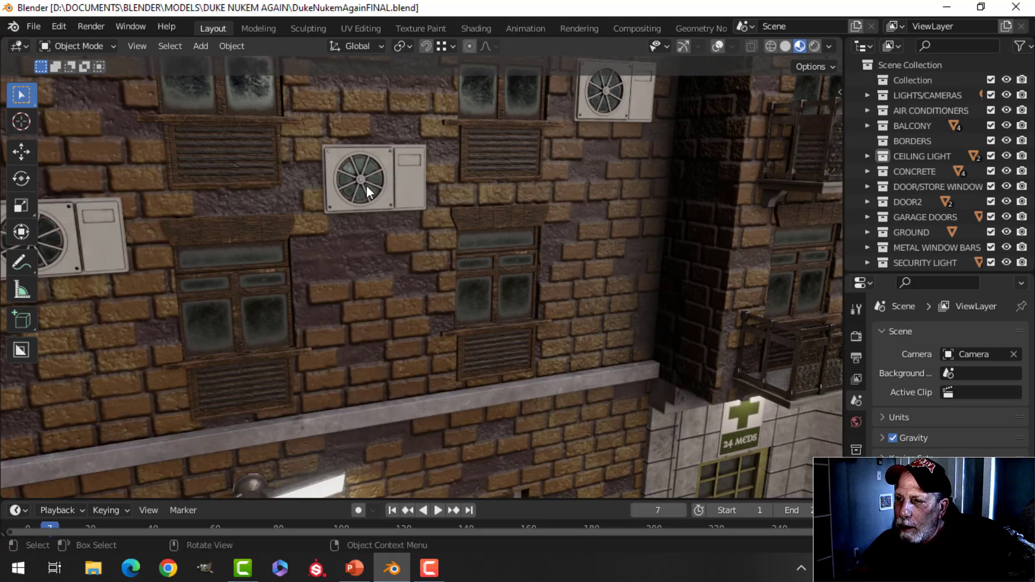
{"action": "scroll", "coordinate": [363, 184], "scroll_direction": "up", "scroll_amount": 2}
{"action": "scroll", "coordinate": [363, 184], "scroll_direction": "down", "scroll_amount": 4}
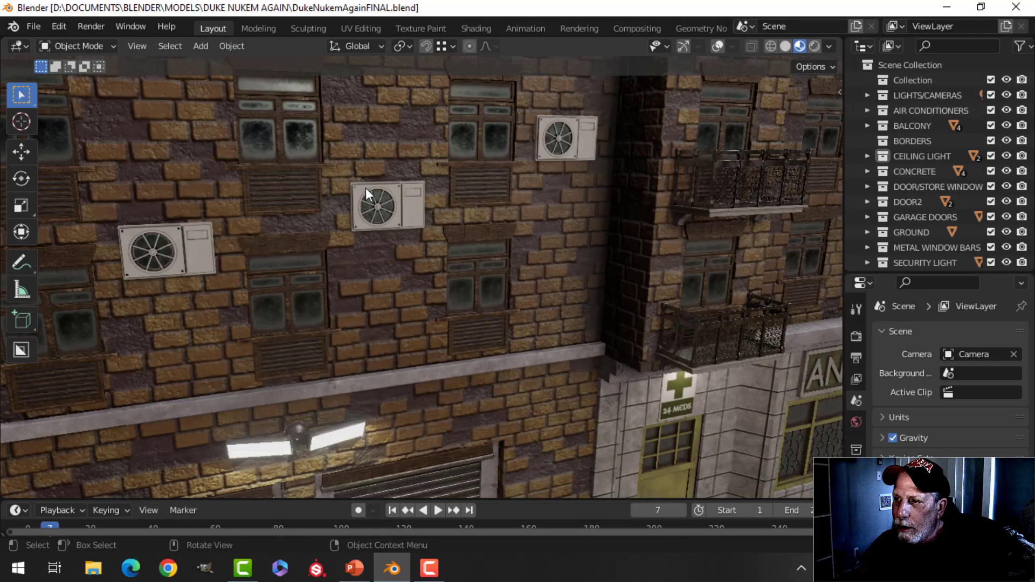
{"action": "scroll", "coordinate": [656, 245], "scroll_direction": "up", "scroll_amount": 4}
{"action": "scroll", "coordinate": [473, 244], "scroll_direction": "up", "scroll_amount": 5}
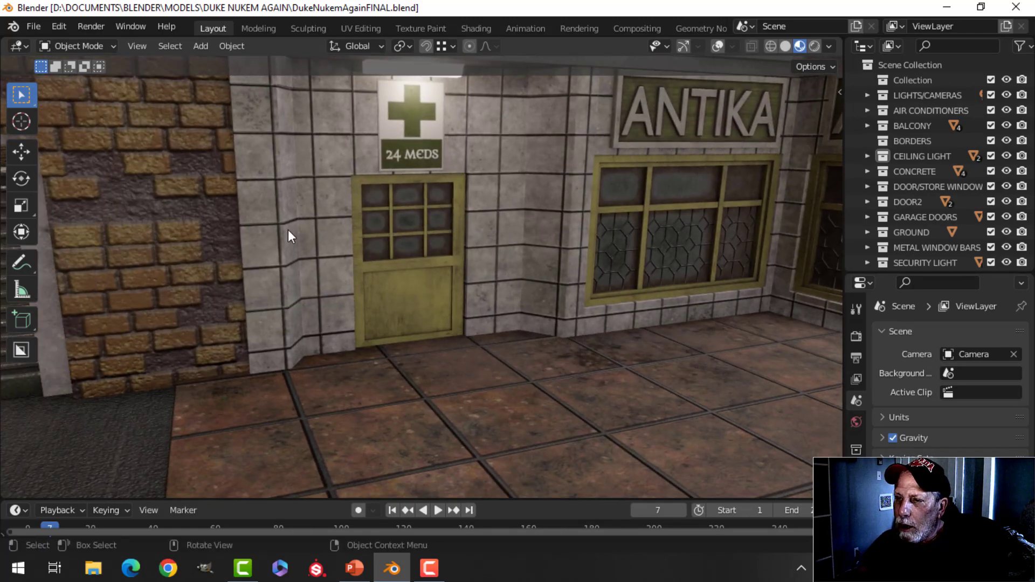
Step: Orbit around the storefront and pull back to the whole street wall and kerb
{"action": "scroll", "coordinate": [556, 228], "scroll_direction": "down", "scroll_amount": 4}
{"action": "middle_click_drag", "start_coordinate": [555, 228], "coordinate": [588, 225]}
{"action": "scroll", "coordinate": [743, 231], "scroll_direction": "up", "scroll_amount": 3}
{"action": "middle_click_drag", "start_coordinate": [742, 233], "coordinate": [634, 120]}
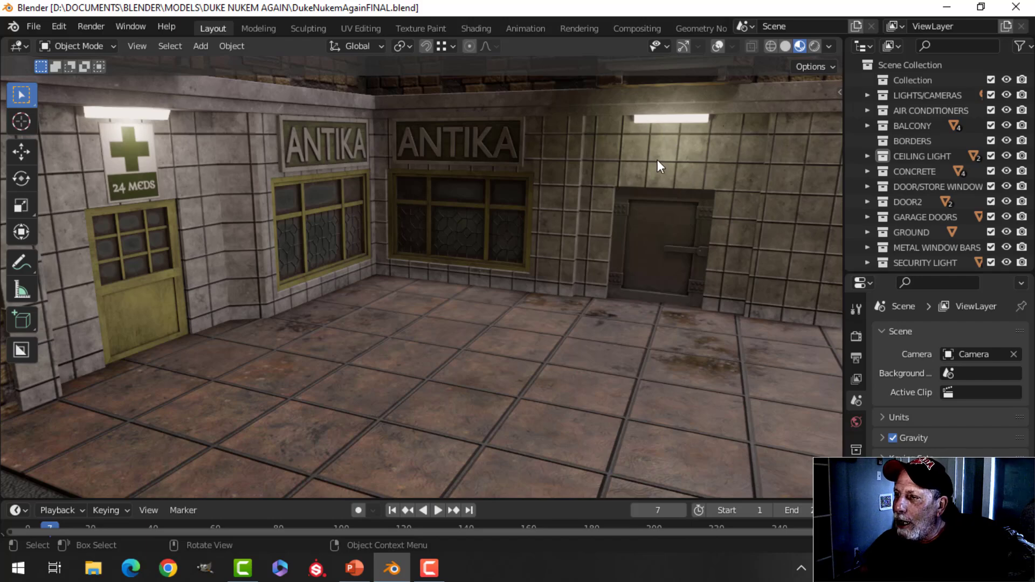
{"action": "middle_click_drag", "start_coordinate": [148, 134], "coordinate": [422, 285]}
Step: Zoom over the asphalt and tiles, then tilt up to the garage doors, brick walls and balconies
{"action": "scroll", "coordinate": [428, 327], "scroll_direction": "up", "scroll_amount": 2}
{"action": "scroll", "coordinate": [427, 327], "scroll_direction": "down", "scroll_amount": 2}
{"action": "scroll", "coordinate": [429, 302], "scroll_direction": "up", "scroll_amount": 2}
{"action": "scroll", "coordinate": [429, 307], "scroll_direction": "down", "scroll_amount": 3}
{"action": "scroll", "coordinate": [407, 307], "scroll_direction": "up", "scroll_amount": 4}
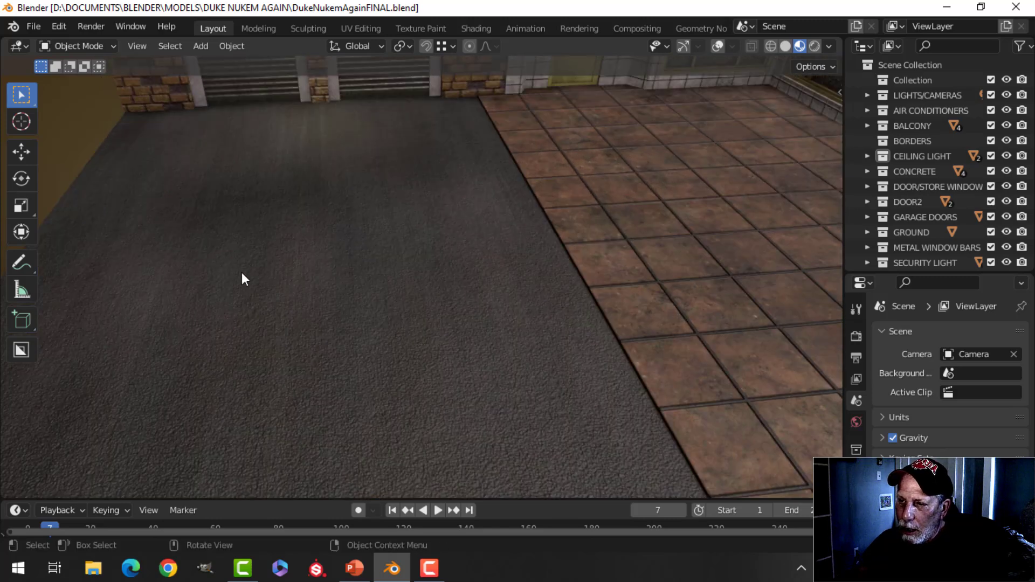
{"action": "scroll", "coordinate": [344, 264], "scroll_direction": "down", "scroll_amount": 6}
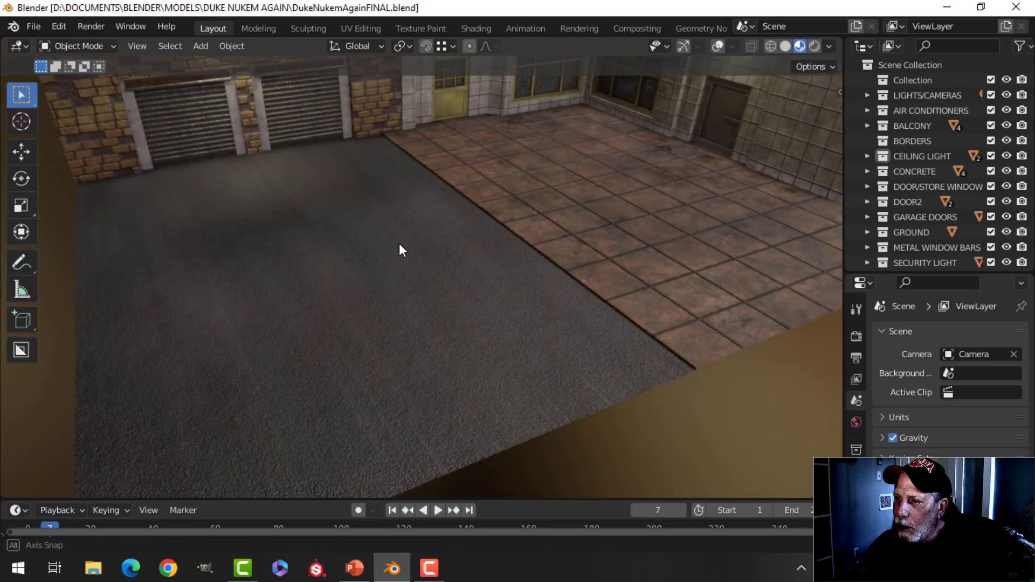
{"action": "scroll", "coordinate": [449, 253], "scroll_direction": "up", "scroll_amount": 4}
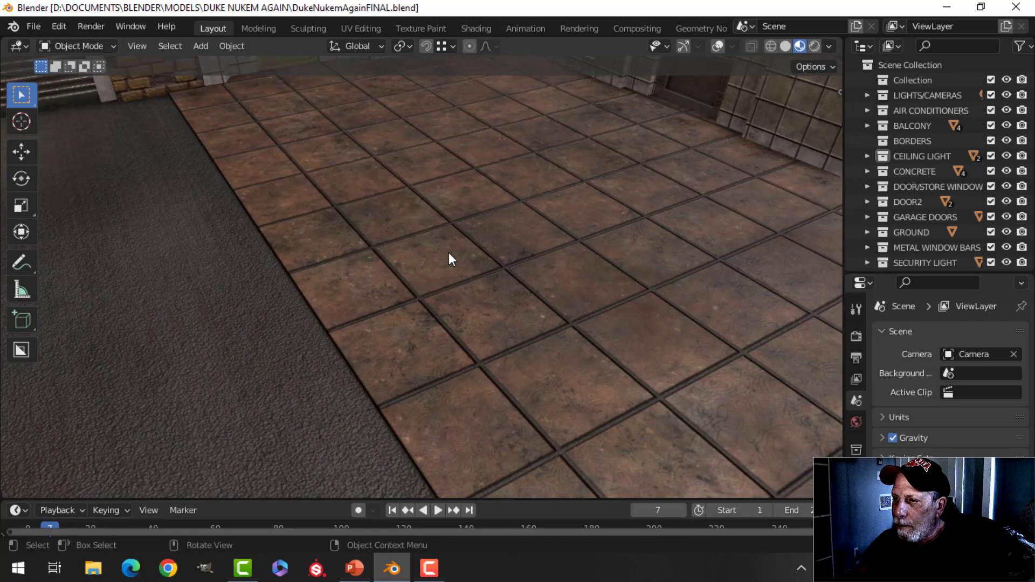
{"action": "scroll", "coordinate": [448, 253], "scroll_direction": "down", "scroll_amount": 5}
{"action": "middle_click_drag", "start_coordinate": [441, 269], "coordinate": [494, 294]}
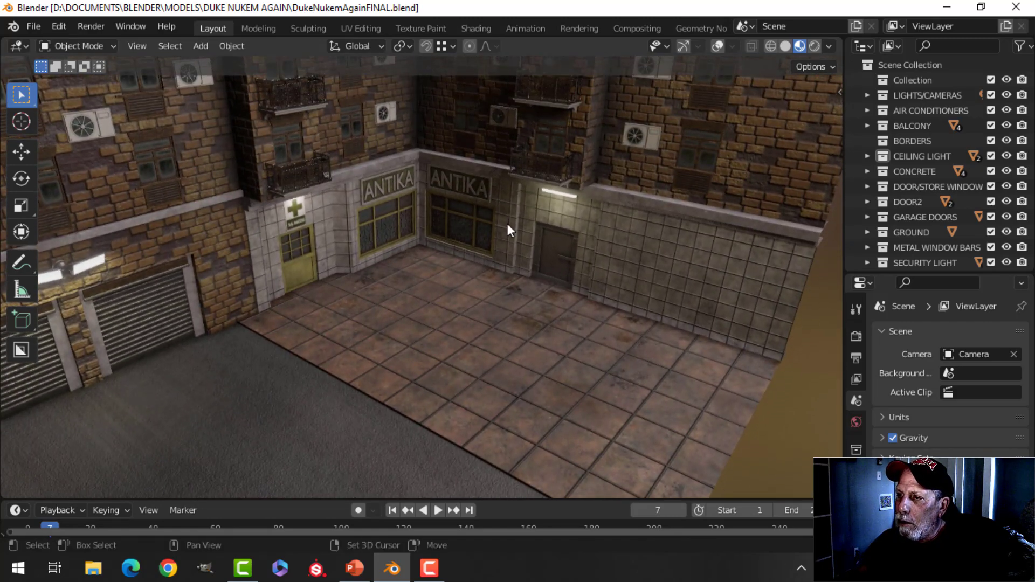
{"action": "middle_click_drag", "start_coordinate": [506, 235], "coordinate": [513, 258]}
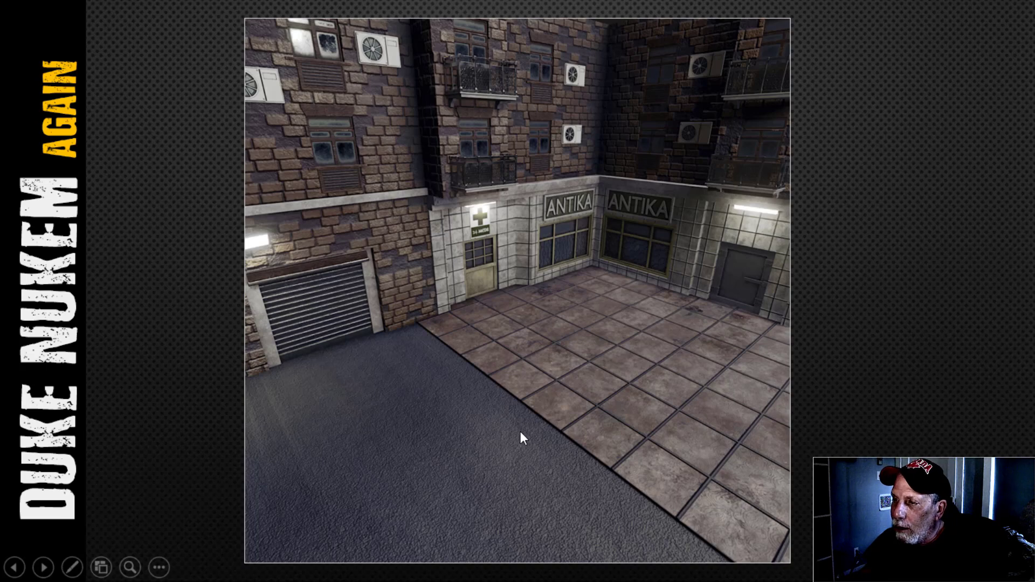
Step: Advance the slideshow through the render slides to the overhead view of the street
{"action": "left_click", "coordinate": [805, 359]}
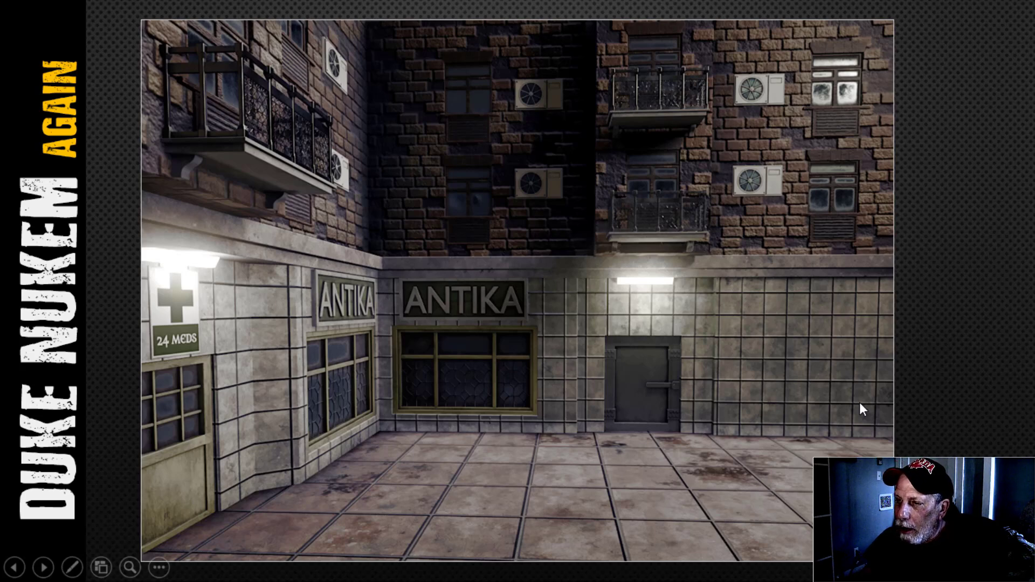
{"action": "left_click", "coordinate": [625, 385]}
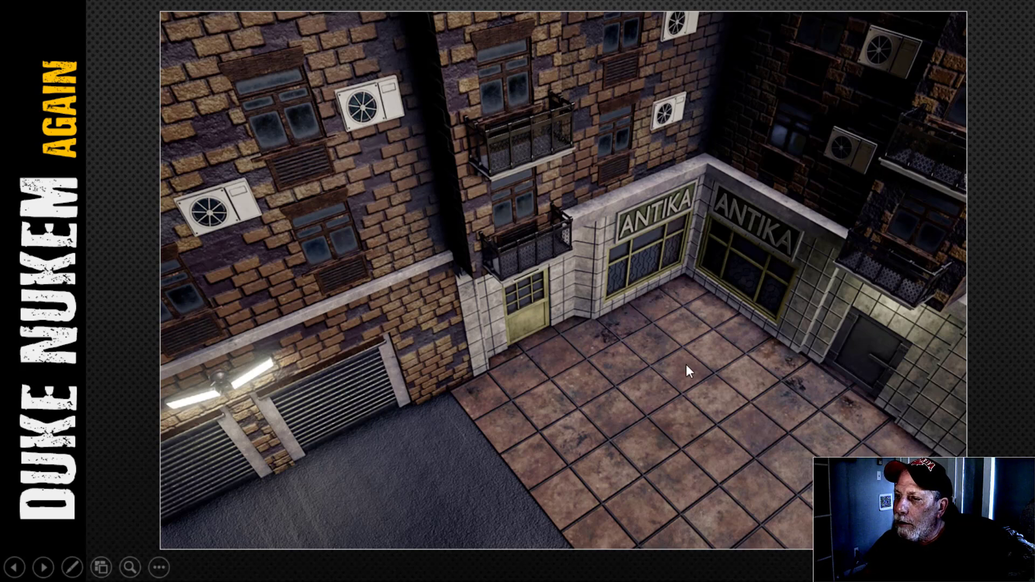
Step: Show the street-level, pharmacy door and ANTIKA balcony renders, then end the slideshow
{"action": "left_click", "coordinate": [723, 367]}
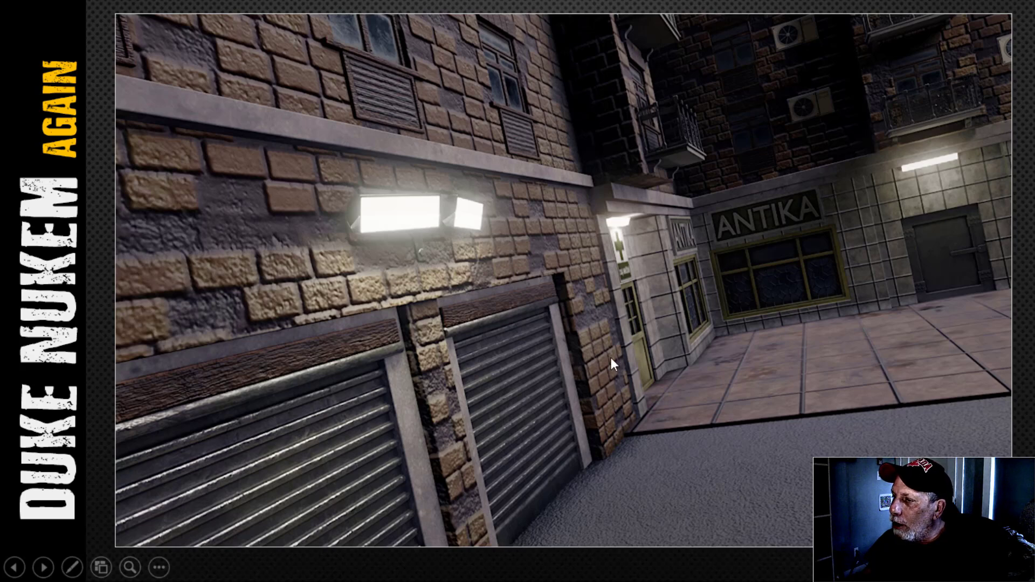
{"action": "left_click", "coordinate": [836, 325]}
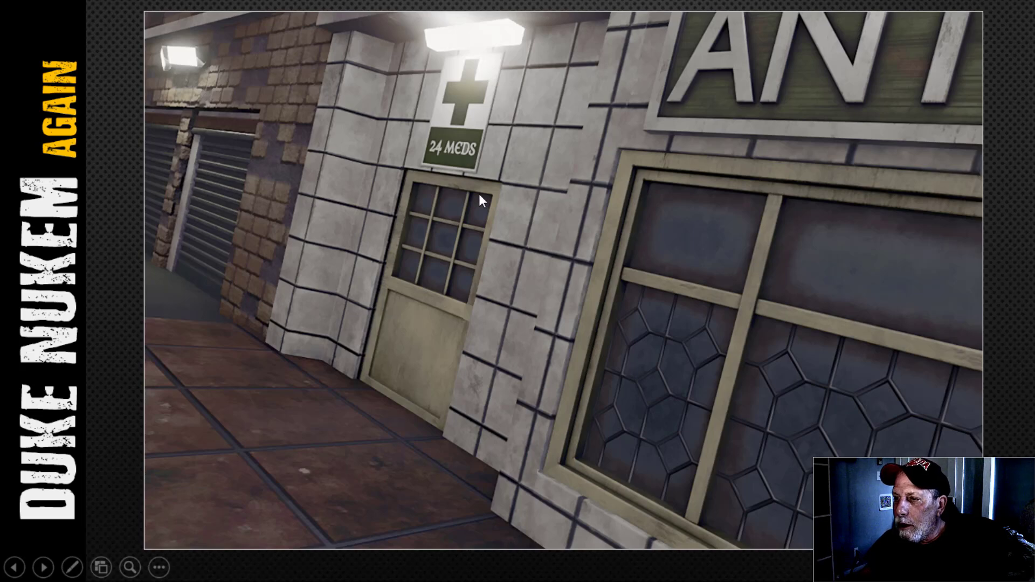
{"action": "left_click", "coordinate": [444, 354]}
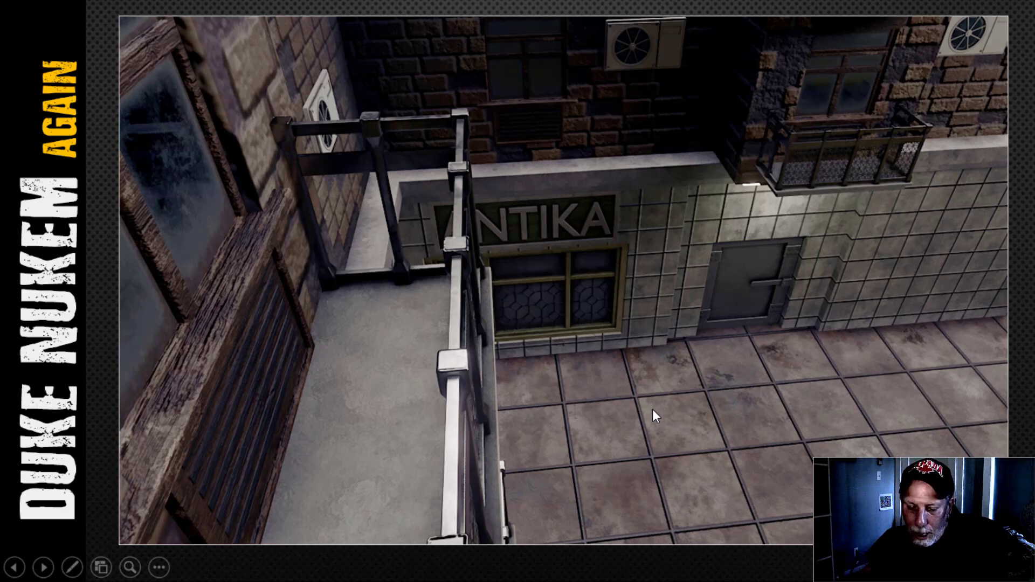
{"action": "key", "text": "Escape"}
Step: Return to Blender and orbit and zoom around the street corner toward the left wall's garage doors
{"action": "left_click", "coordinate": [392, 568]}
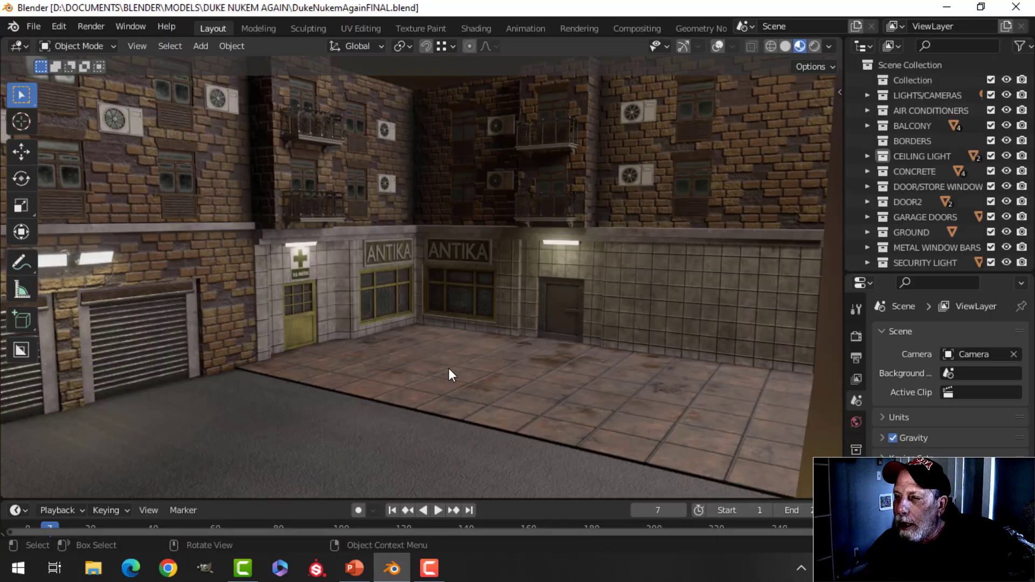
{"action": "middle_click_drag", "start_coordinate": [453, 370], "coordinate": [396, 346]}
{"action": "scroll", "coordinate": [456, 351], "scroll_direction": "up", "scroll_amount": 4}
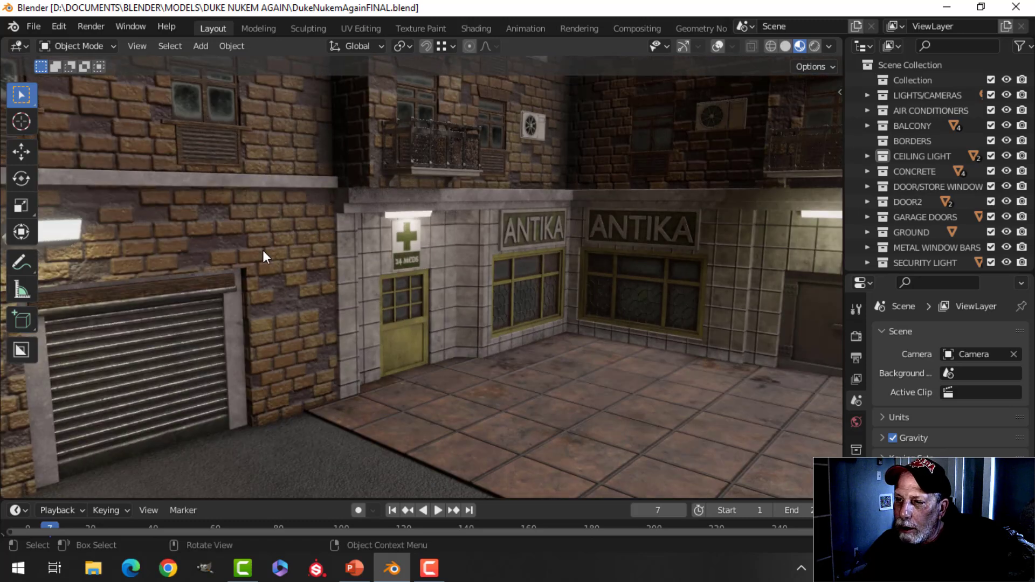
{"action": "scroll", "coordinate": [296, 270], "scroll_direction": "down", "scroll_amount": 4}
{"action": "middle_click_drag", "start_coordinate": [348, 293], "coordinate": [344, 290]}
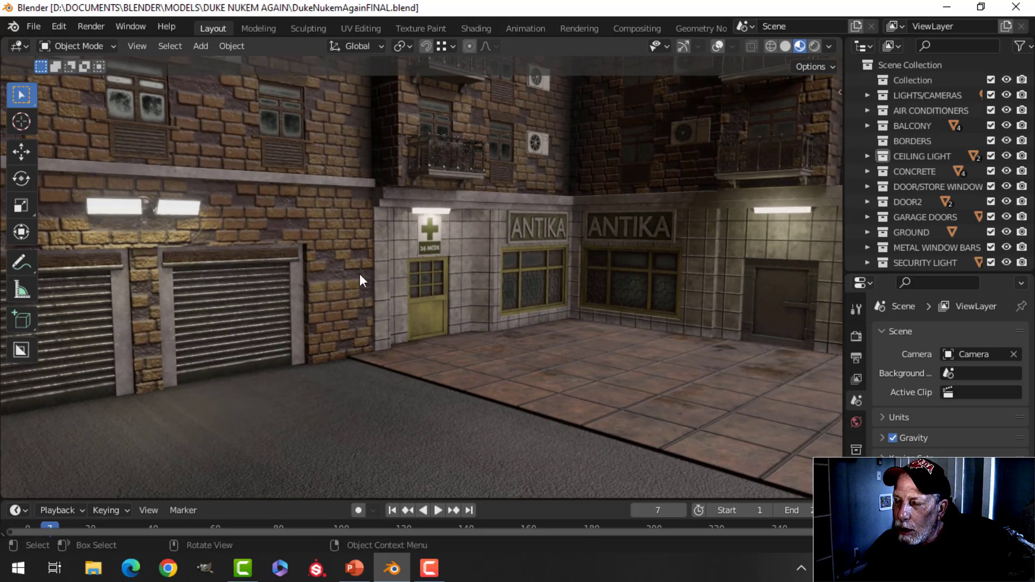
{"action": "scroll", "coordinate": [373, 282], "scroll_direction": "down", "scroll_amount": 3}
{"action": "middle_click_drag", "start_coordinate": [372, 282], "coordinate": [380, 323]}
{"action": "scroll", "coordinate": [332, 267], "scroll_direction": "up", "scroll_amount": 3}
{"action": "scroll", "coordinate": [377, 320], "scroll_direction": "up", "scroll_amount": 2}
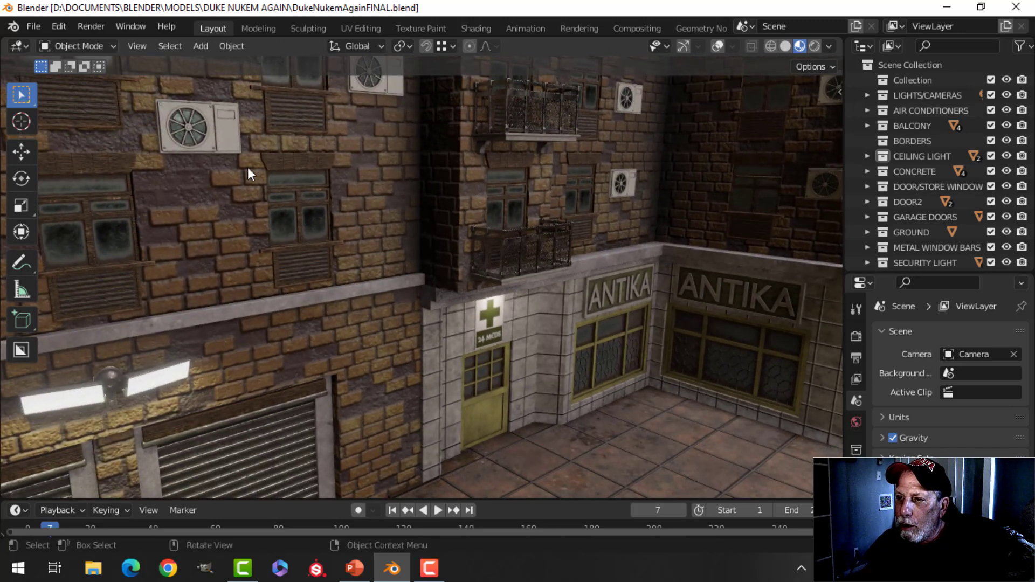
{"action": "scroll", "coordinate": [361, 270], "scroll_direction": "down", "scroll_amount": 3}
Step: Orbit past the pharmacy door, ANTIKA windows and tiled wall, then swing up to the shopfronts
{"action": "middle_click_drag", "start_coordinate": [418, 291], "coordinate": [519, 287]}
{"action": "middle_click_drag", "start_coordinate": [545, 322], "coordinate": [488, 305]}
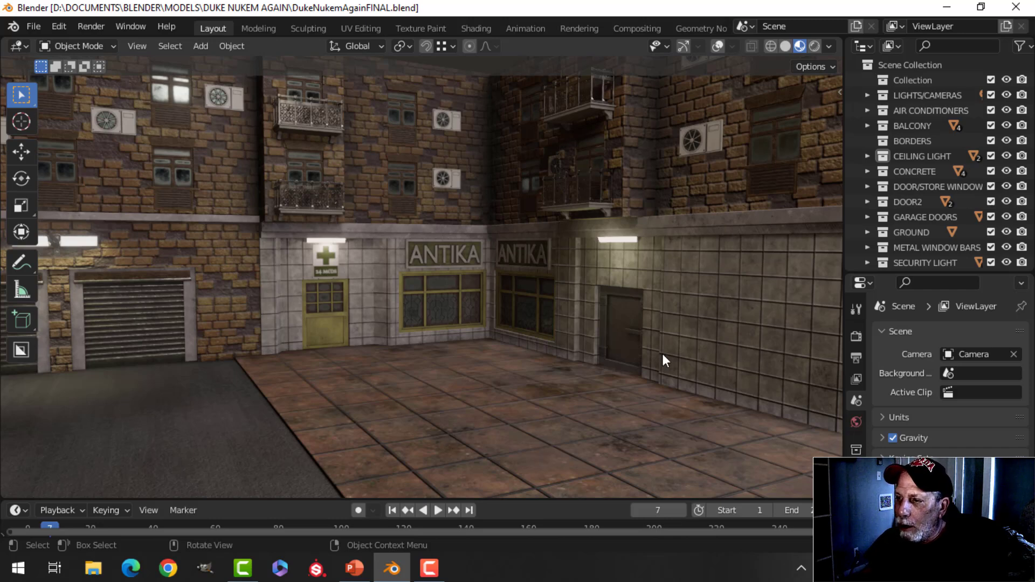
{"action": "middle_click_drag", "start_coordinate": [470, 409], "coordinate": [583, 338]}
{"action": "middle_click_drag", "start_coordinate": [402, 422], "coordinate": [489, 385]}
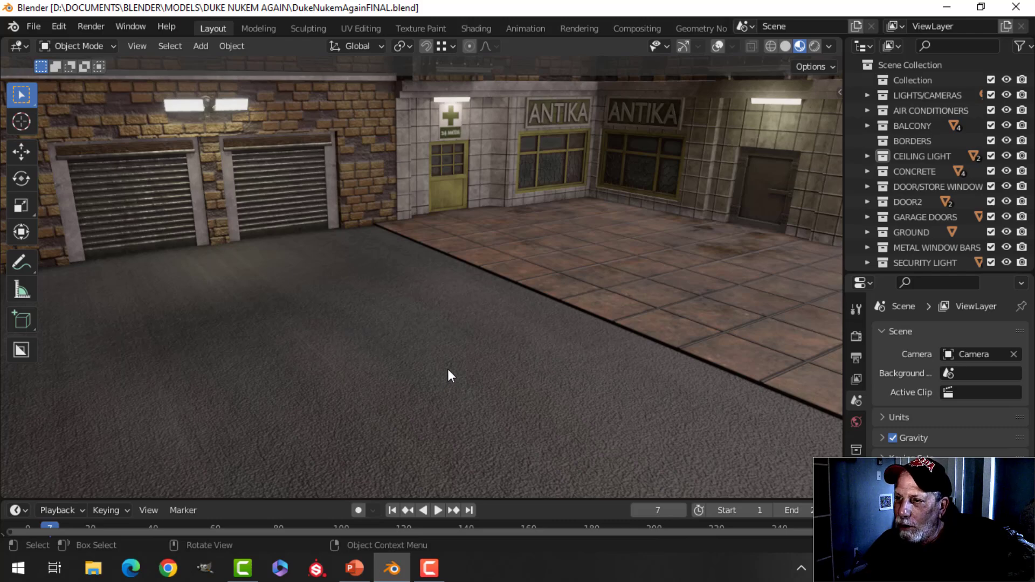
{"action": "mouse_move", "coordinate": [448, 369]}
{"action": "middle_mouse_down"}
{"action": "mouse_move", "coordinate": [502, 259]}
{"action": "mouse_move", "coordinate": [435, 369]}
{"action": "mouse_move", "coordinate": [459, 356]}
{"action": "middle_mouse_up"}
{"action": "scroll", "coordinate": [440, 365], "scroll_direction": "down", "scroll_amount": 8}
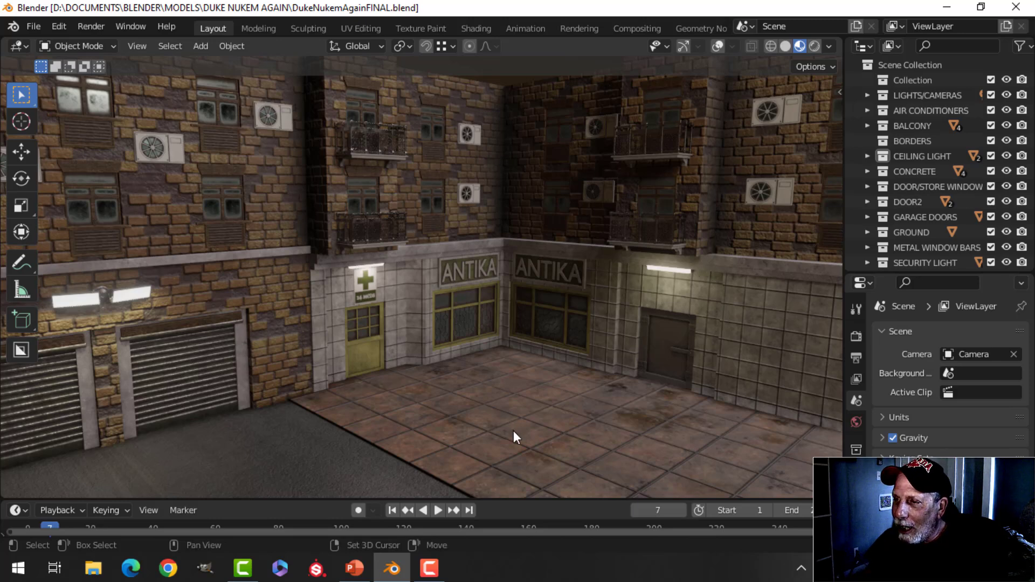
Step: Pan to show more tiled pavement and zoom onto the ANTIKA storefronts and 24 MEDS door
{"action": "middle_click_drag", "start_coordinate": [516, 435], "coordinate": [487, 404]}
{"action": "scroll", "coordinate": [494, 395], "scroll_direction": "up", "scroll_amount": 5}
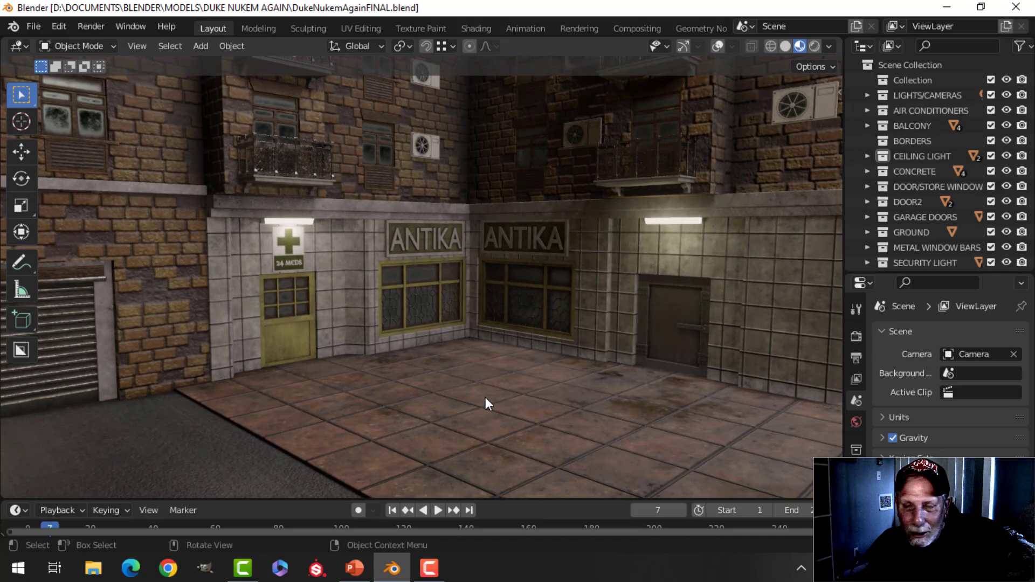